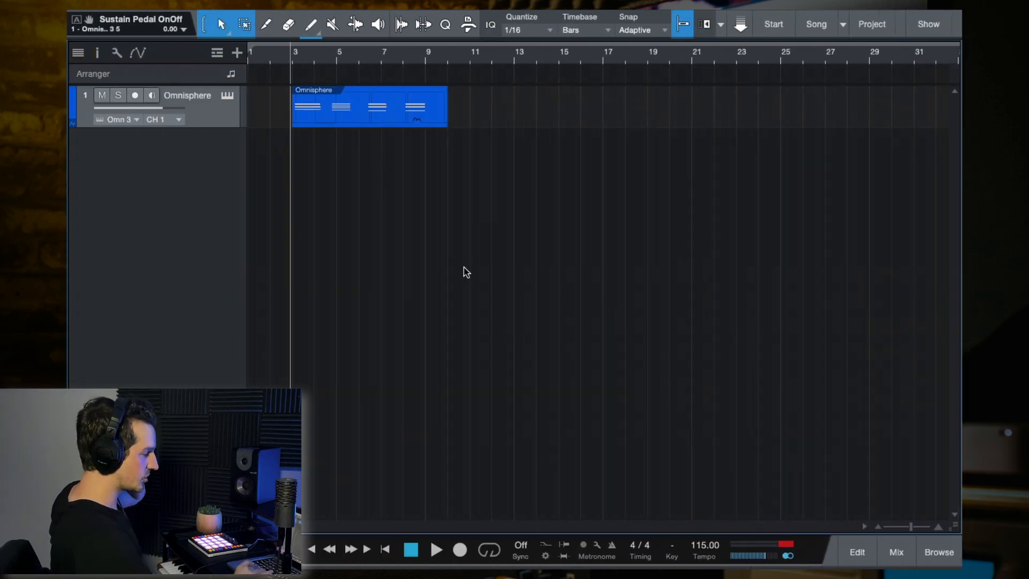
# - Play back the existing Omnisphere clip from bar 3 and stop playback after its end
pyautogui.click(208, 113)
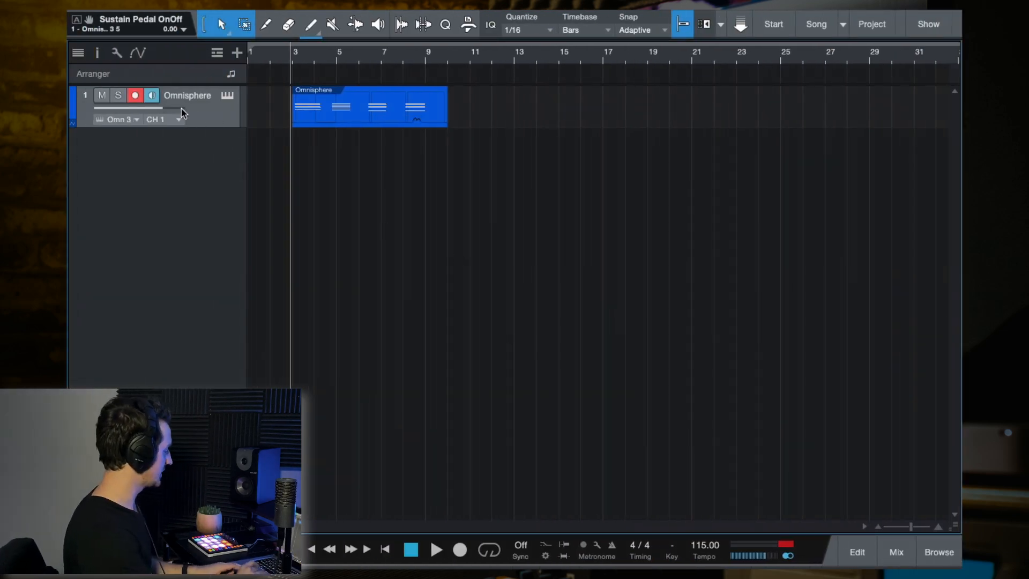
pyautogui.scroll(3, 331, 179)
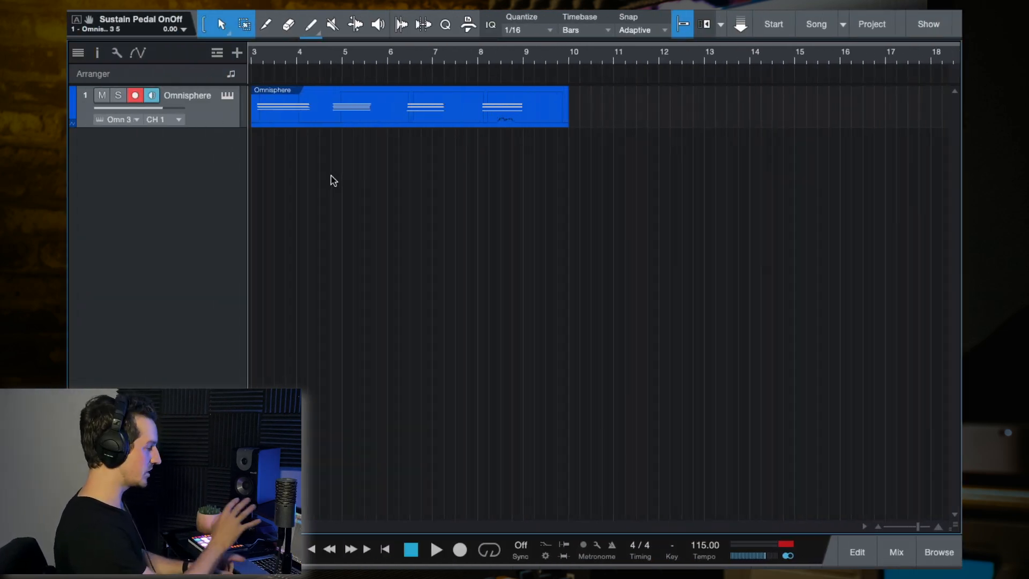
pyautogui.press('space')
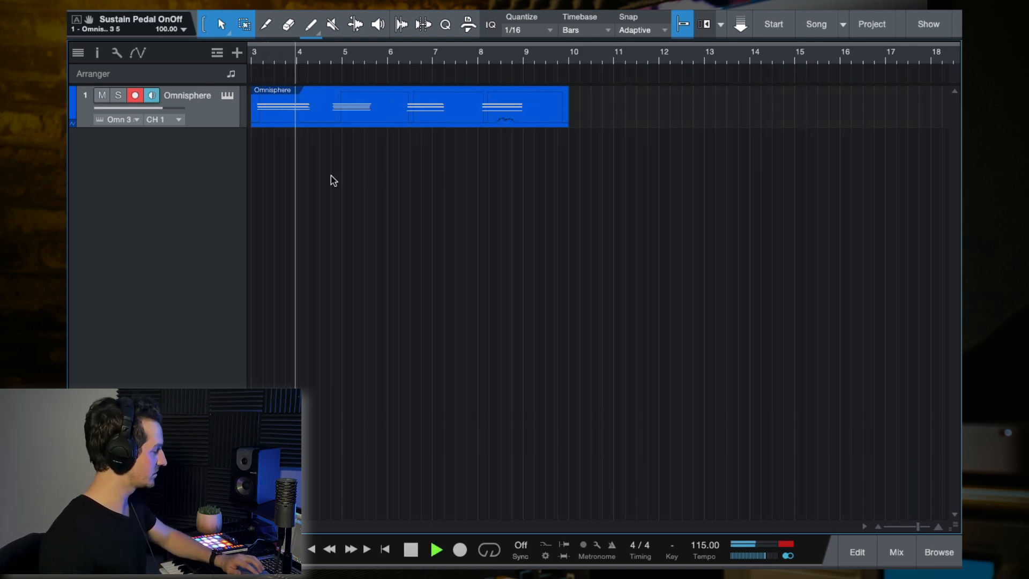
pyautogui.scroll(-2, 332, 181)
pyautogui.scroll(2, 333, 181)
pyautogui.scroll(-1, 333, 181)
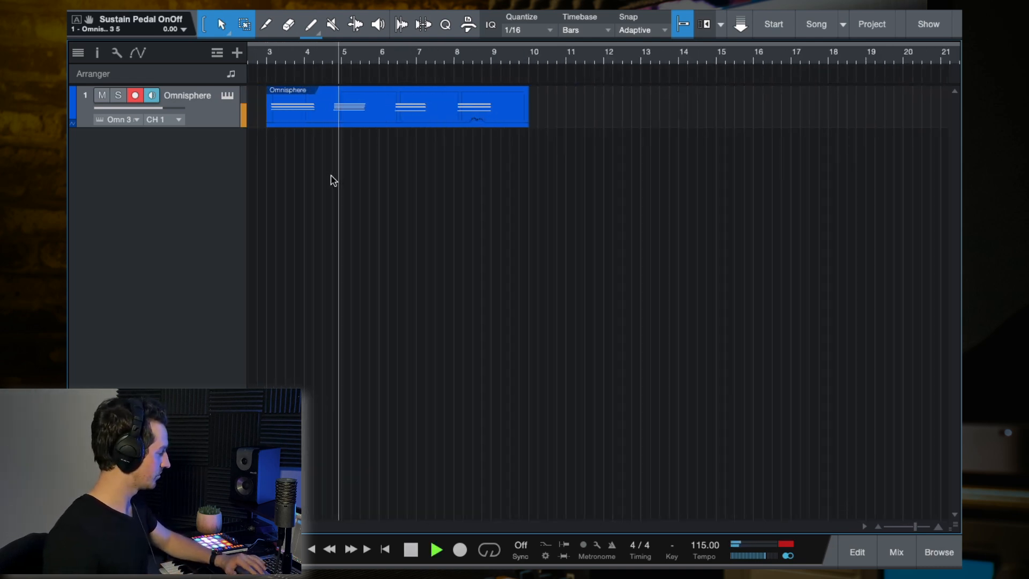
pyautogui.scroll(-3, 333, 182)
pyautogui.press('space')
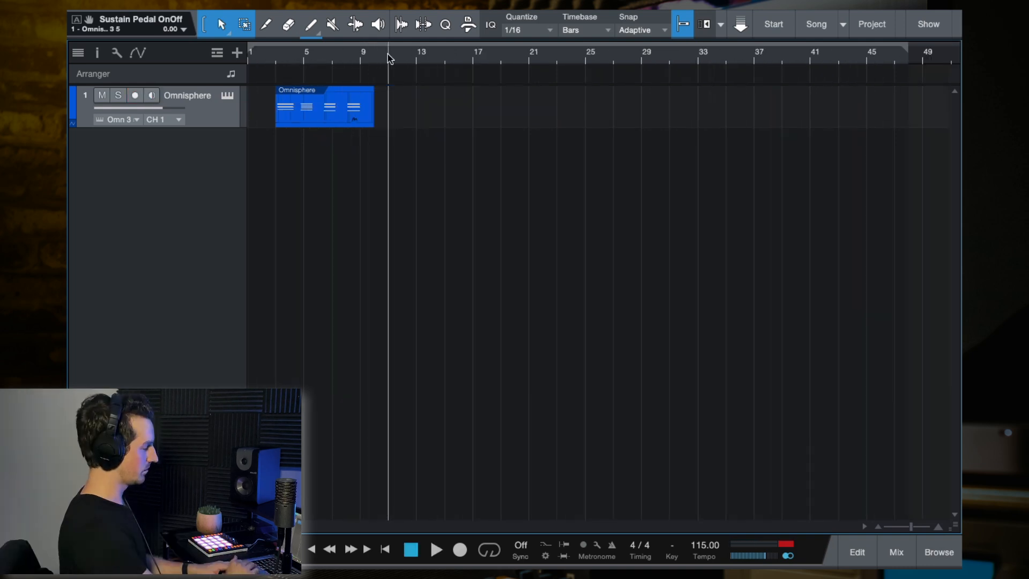
# - Arm the Omnisphere track for recording and set the song tempo to 120
pyautogui.click(135, 95)
pyautogui.click(135, 95)
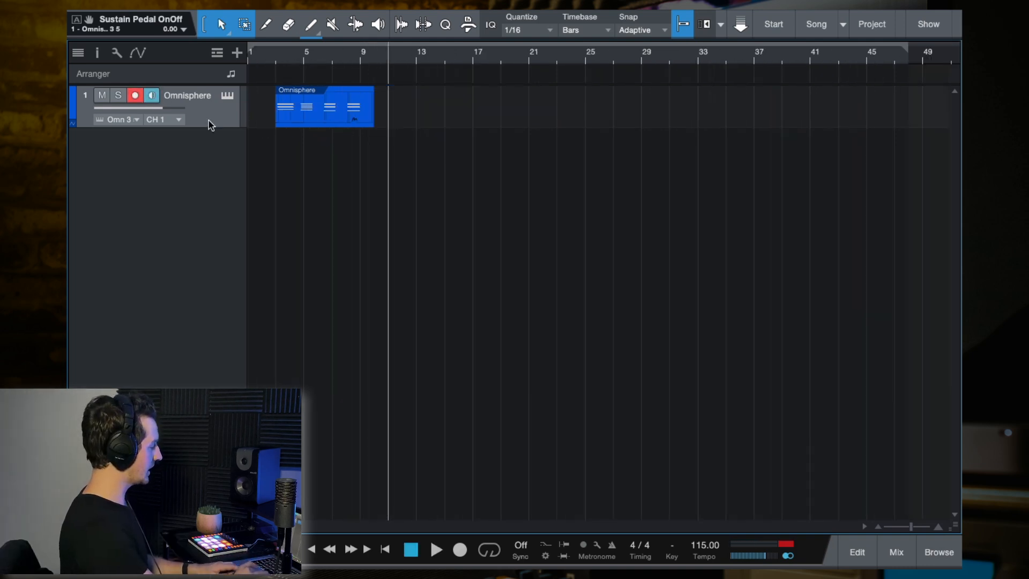
pyautogui.scroll(-1, 535, 184)
pyautogui.scroll(1, 535, 183)
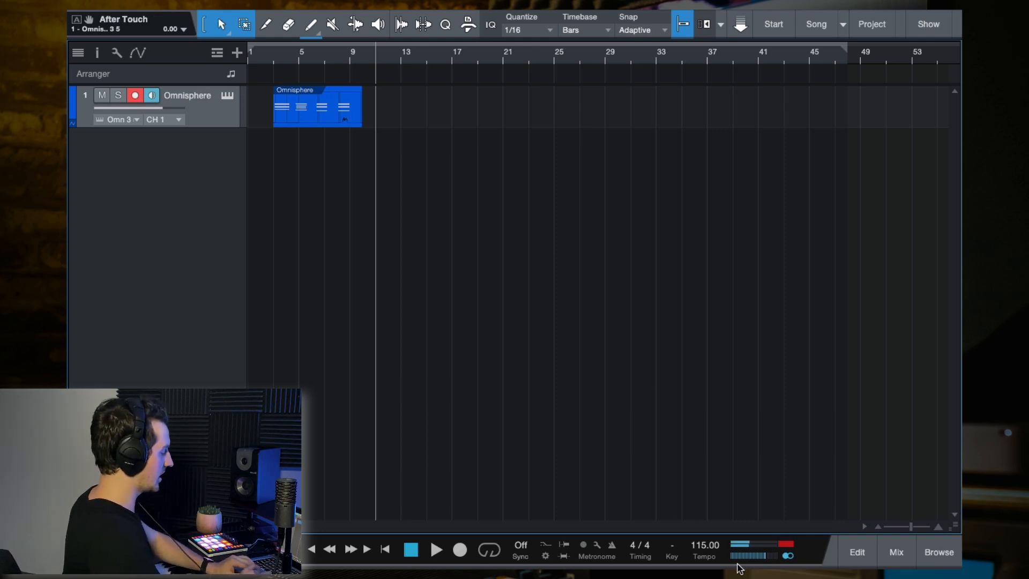
pyautogui.click(704, 547)
pyautogui.write('120')
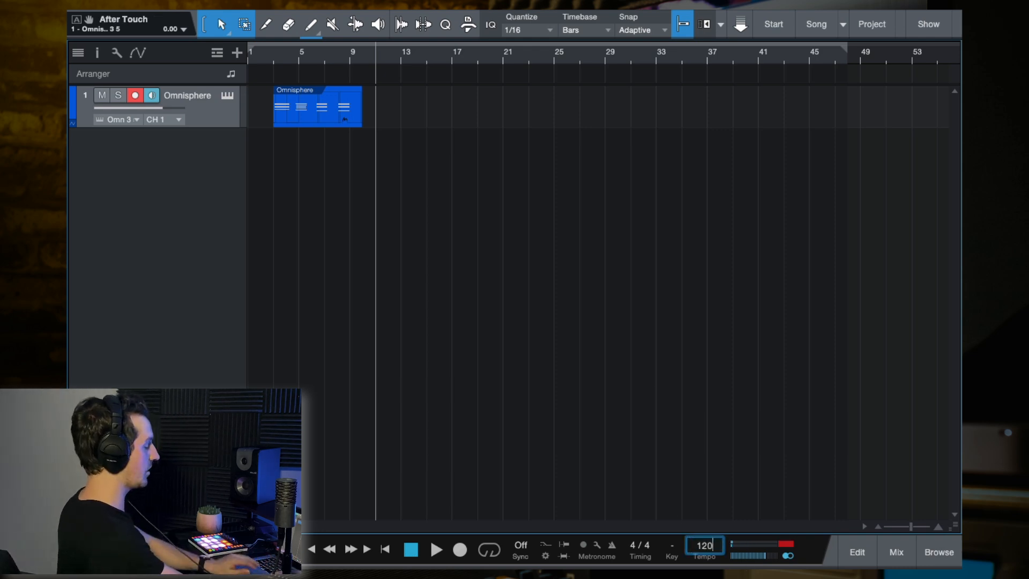
pyautogui.press('Return')
# - Move the playhead to bar 11 and turn on the metronome click
pyautogui.scroll(3, 512, 187)
pyautogui.hscroll(-2, 382, 160)
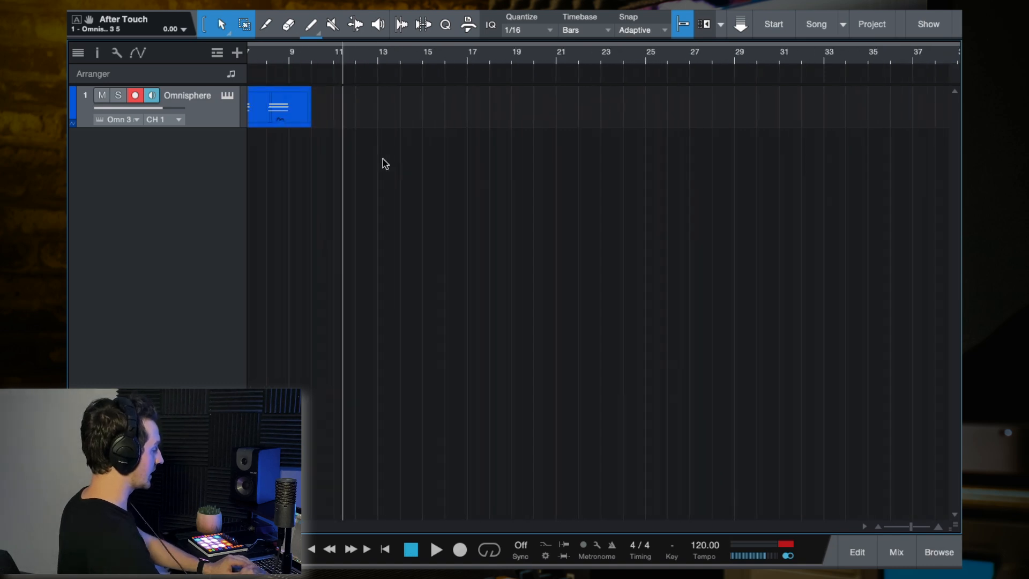
pyautogui.click(334, 56)
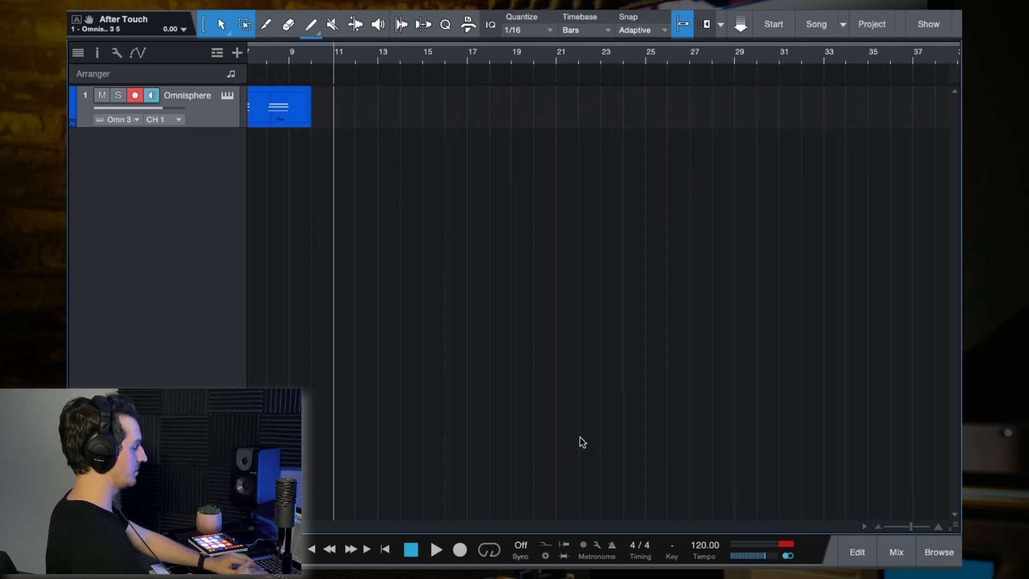
pyautogui.click(613, 546)
pyautogui.scroll(2, 550, 362)
pyautogui.hscroll(-2, 550, 363)
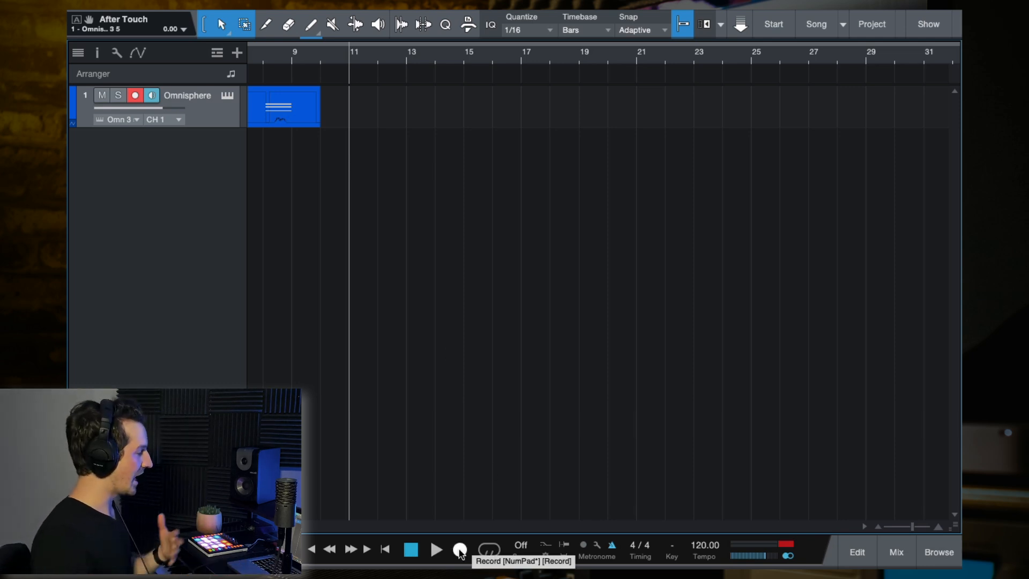
# - Record a chord take on the Omnisphere track from bar 11, stop it, and record a second take up to bar 35
pyautogui.click(460, 550)
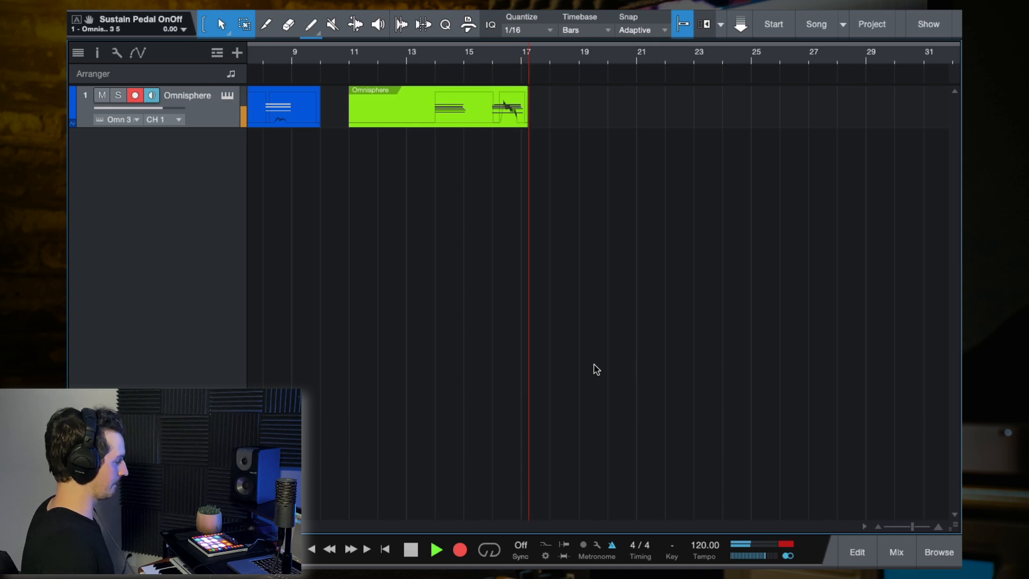
pyautogui.press('space')
pyautogui.click(457, 550)
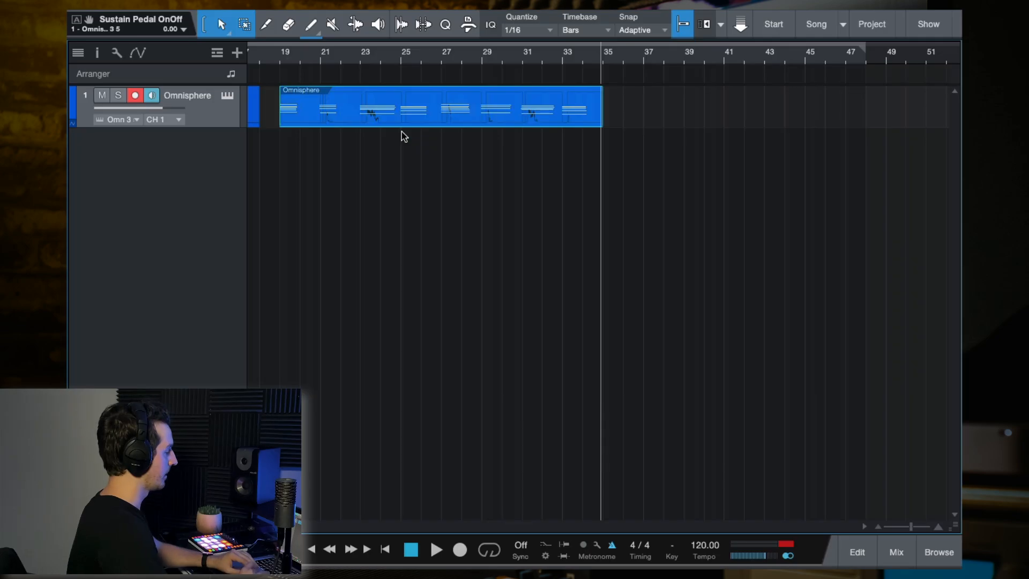
# - Trim the start of the newly recorded clip to just before bar 27 and place the playhead there
pyautogui.moveTo(282, 118); pyautogui.dragTo(438, 121)
pyautogui.scroll(5, 437, 121)
pyautogui.click(439, 64)
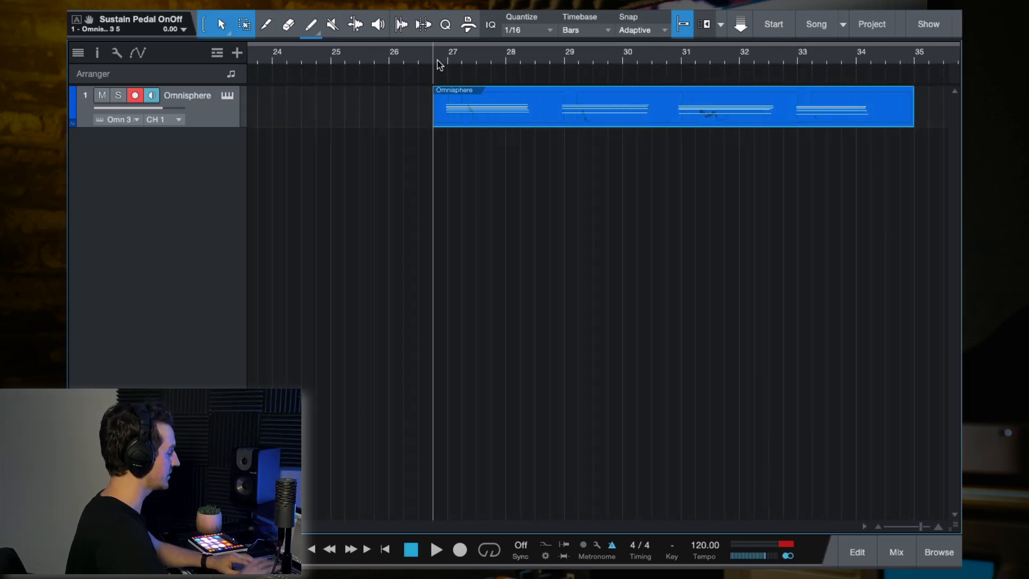
# - Play back the trimmed Omnisphere clip with the metronome switched off
pyautogui.press('space')
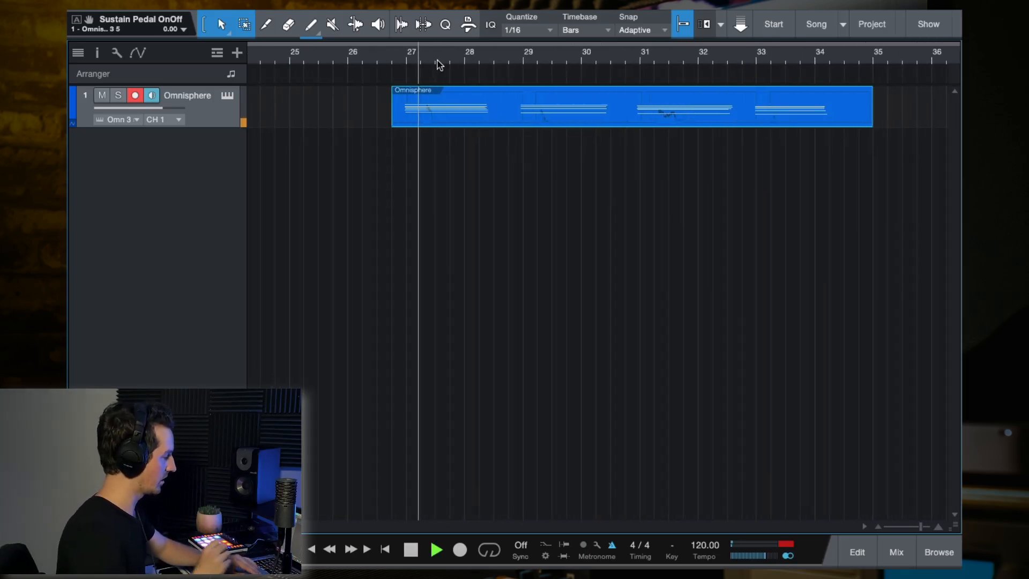
pyautogui.click(612, 549)
pyautogui.scroll(5, 552, 343)
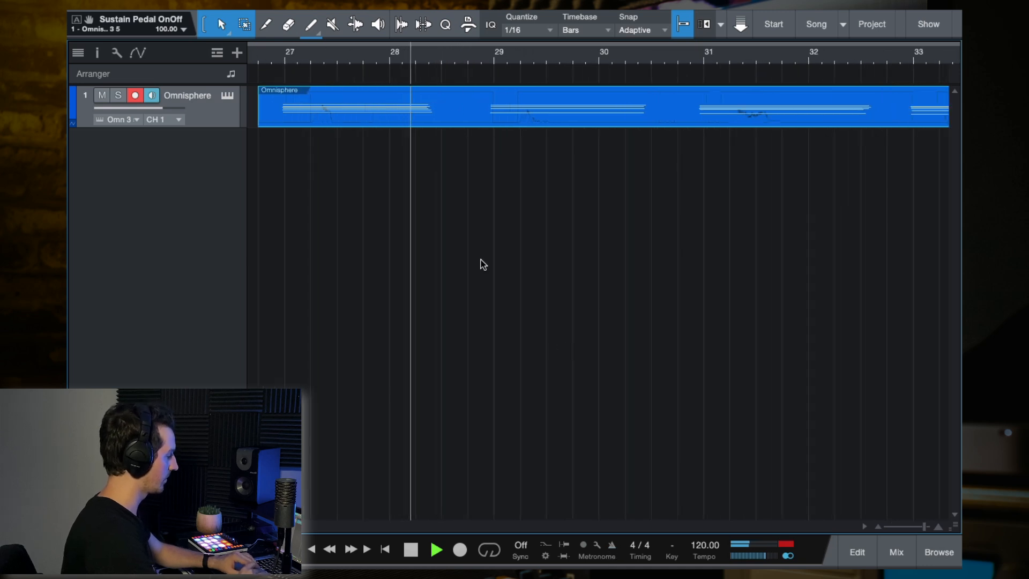
pyautogui.scroll(-3, 514, 262)
pyautogui.scroll(-1, 483, 241)
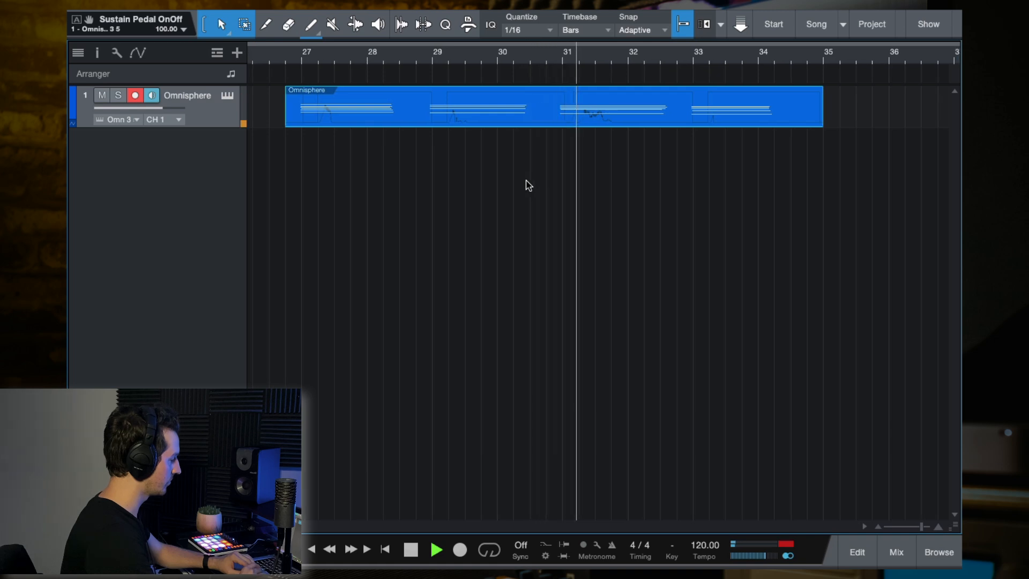
pyautogui.scroll(-2, 528, 185)
pyautogui.scroll(2, 497, 165)
pyautogui.scroll(-2, 496, 165)
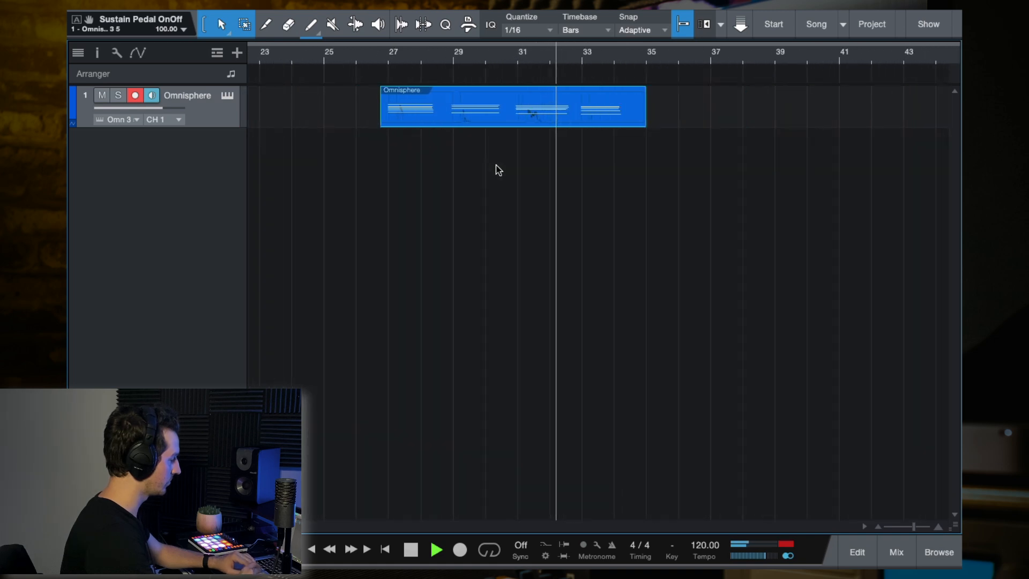
pyautogui.scroll(2, 496, 165)
pyautogui.scroll(-2, 496, 165)
# - Open the trimmed clip in the note editor, stop playback and enlarge the editor to show all four chords
pyautogui.doubleClick(427, 113)
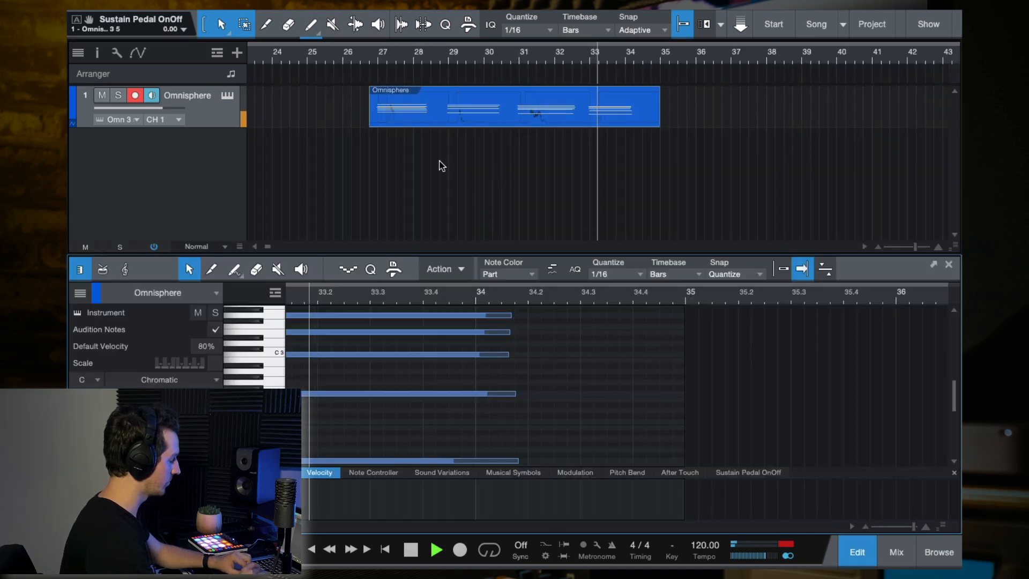
pyautogui.press('space')
pyautogui.press('f')
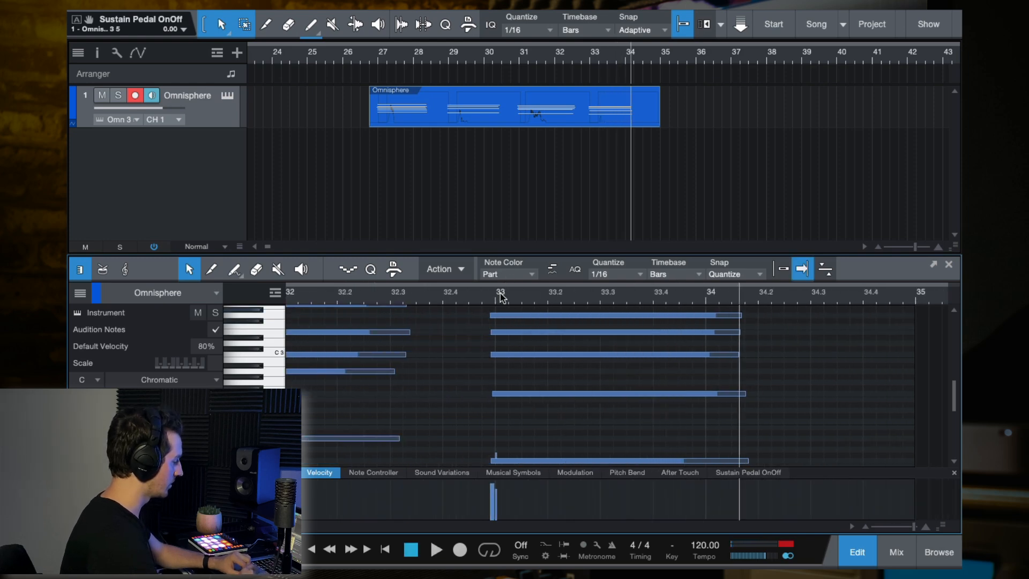
pyautogui.moveTo(494, 250); pyautogui.dragTo(491, 89)
pyautogui.scroll(-3, 550, 228)
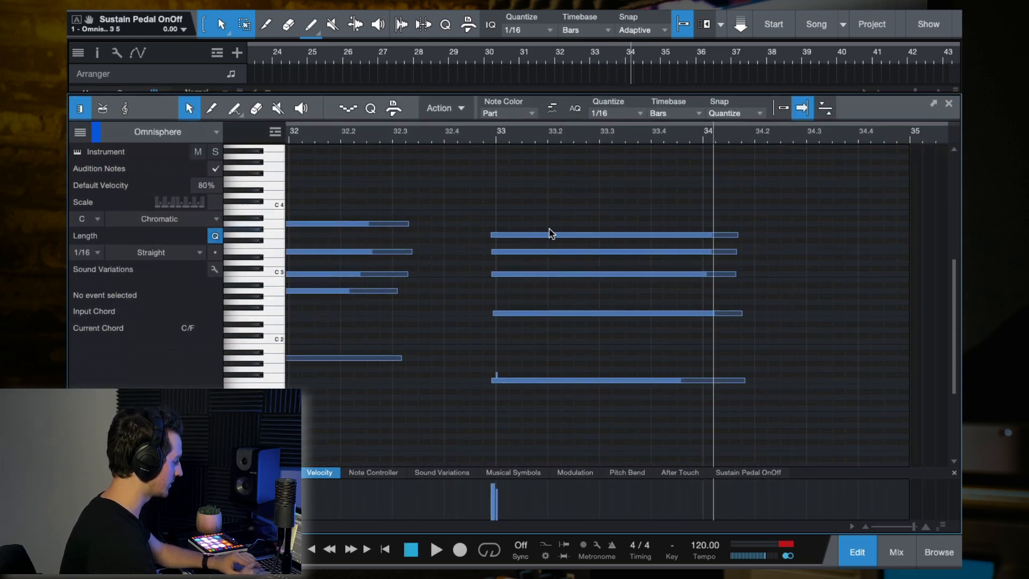
pyautogui.hscroll(-3, 551, 228)
pyautogui.scroll(-4, 546, 229)
pyautogui.hscroll(-4, 463, 233)
pyautogui.scroll(-3, 461, 232)
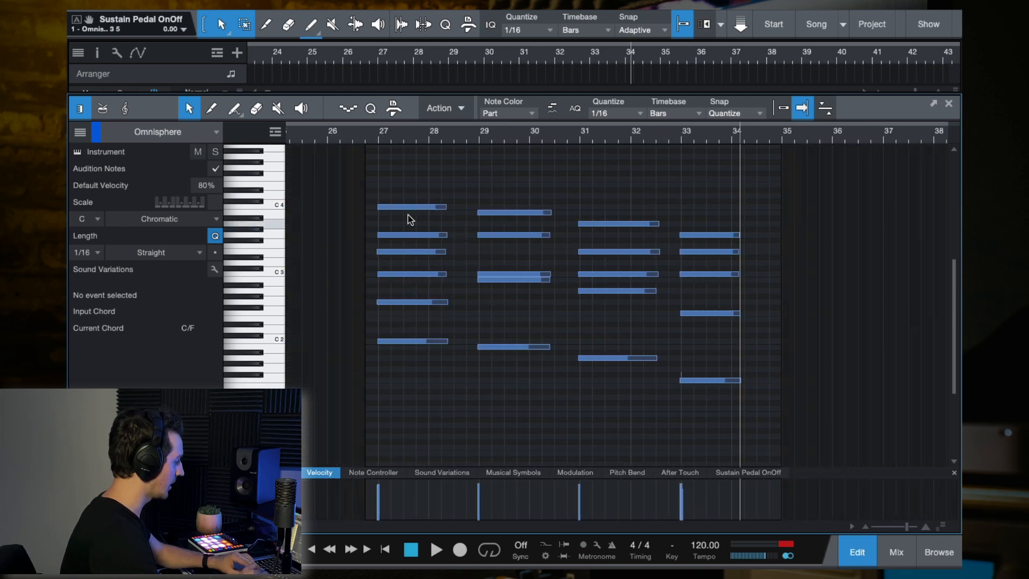
# - Select all notes of the first chord and quantize them to start exactly on bar 27
pyautogui.moveTo(366, 183); pyautogui.dragTo(431, 395)
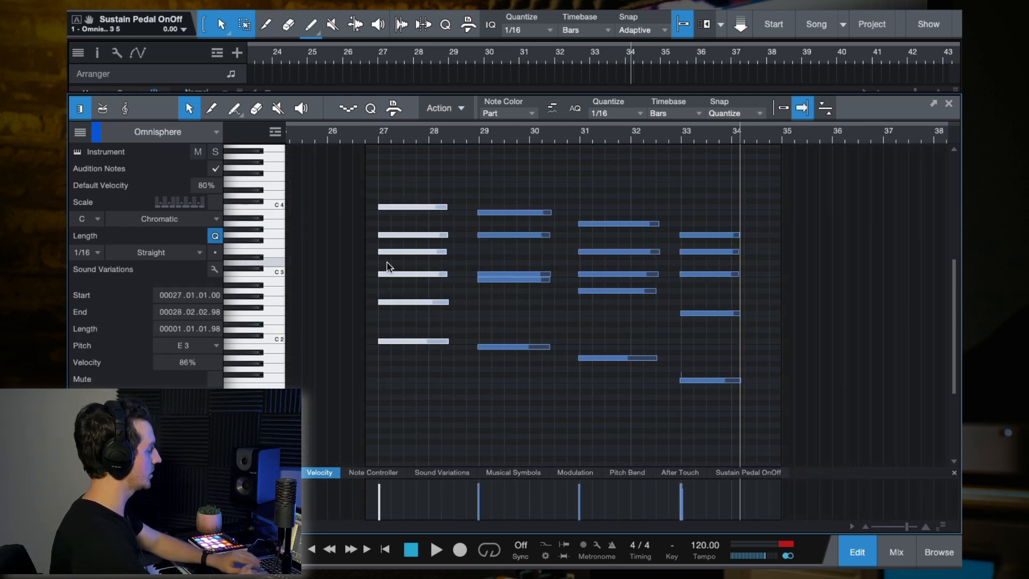
pyautogui.press('z')
pyautogui.hscroll(3, 386, 265)
pyautogui.scroll(-3, 385, 265)
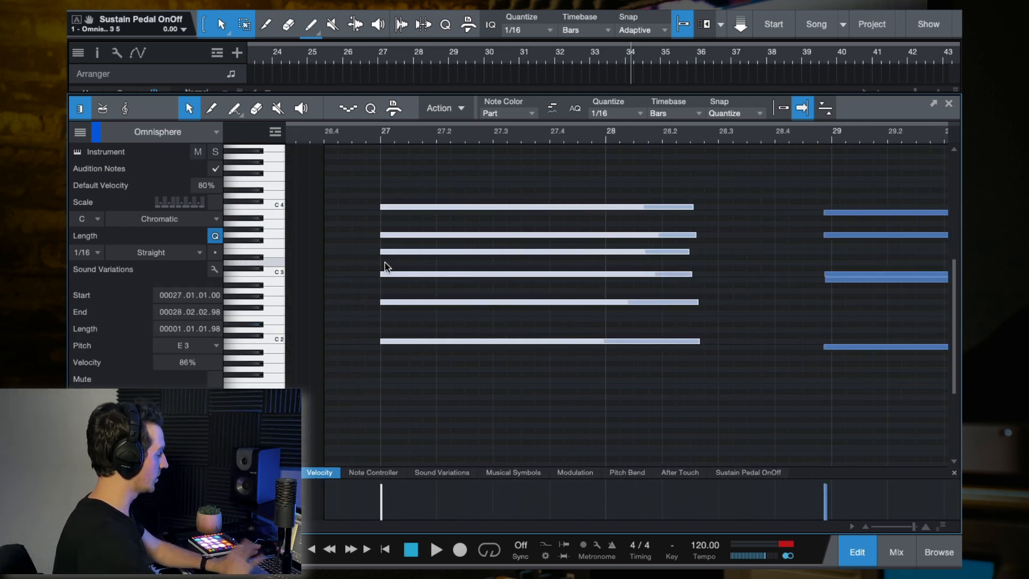
pyautogui.scroll(-2, 440, 287)
pyautogui.scroll(2, 441, 287)
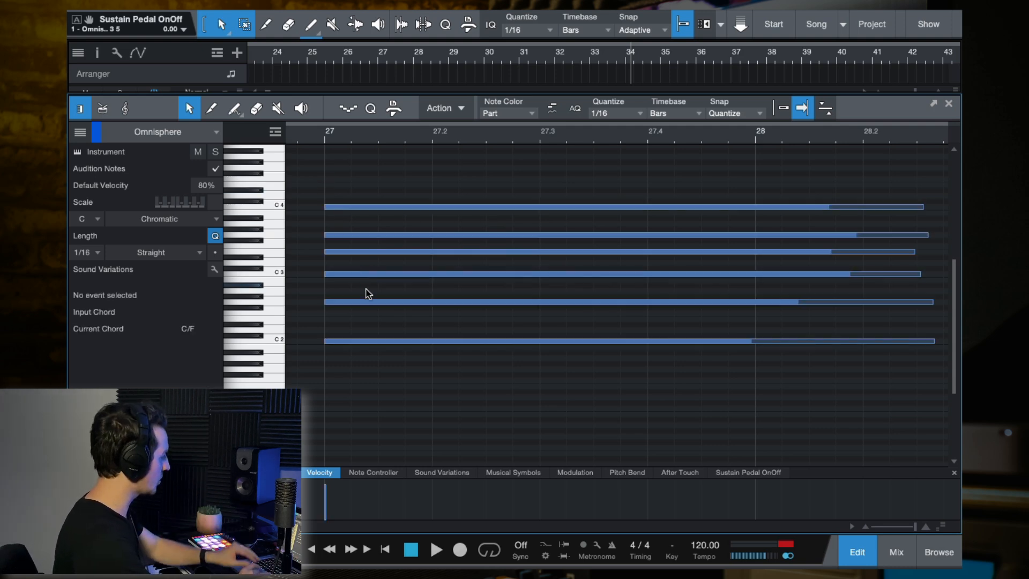
pyautogui.scroll(-2, 360, 173)
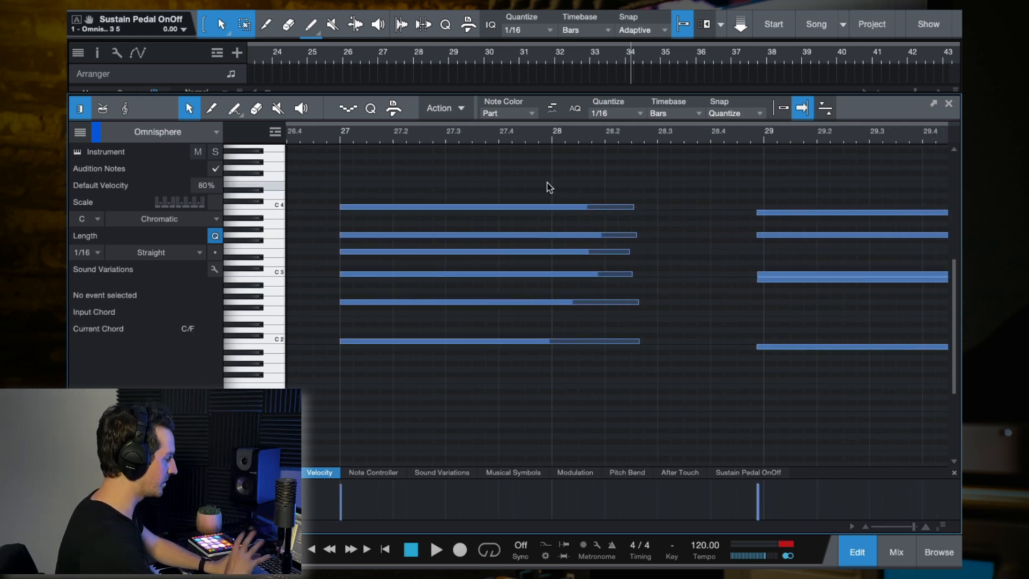
# - Play through the four chords in the note editor and stop during the last chord at bar 33
pyautogui.press('space')
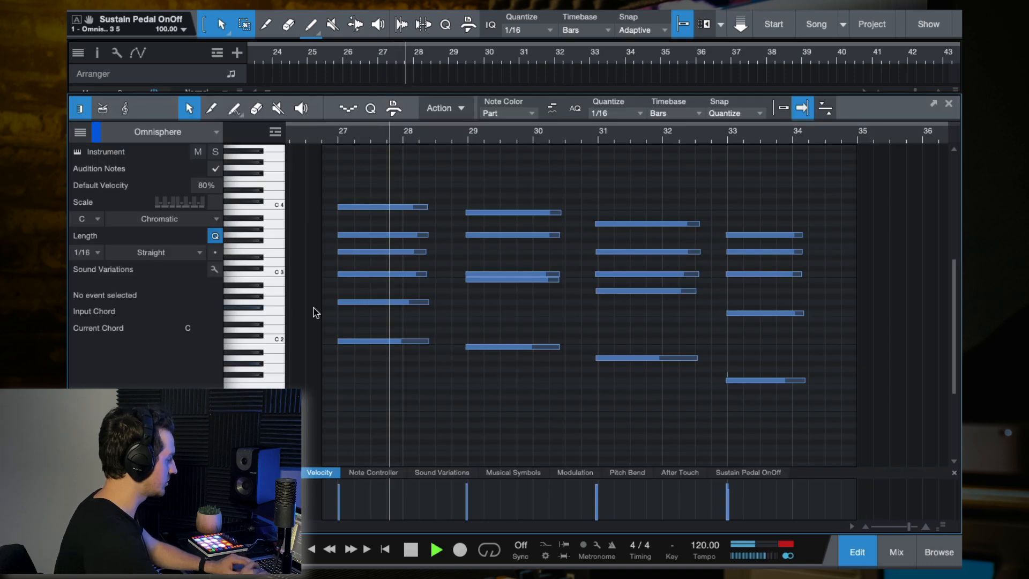
pyautogui.scroll(2, 439, 375)
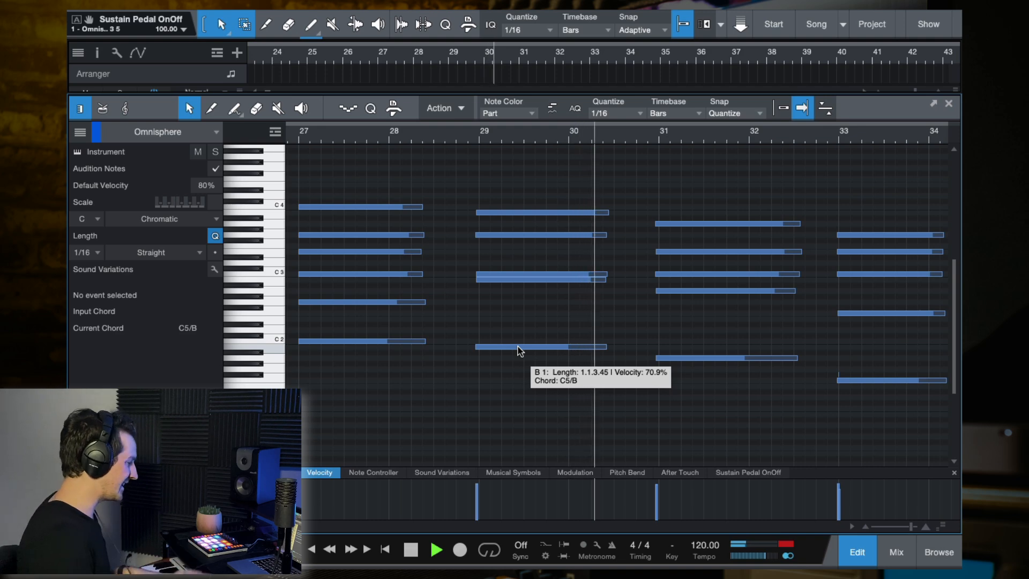
pyautogui.hscroll(1, 643, 341)
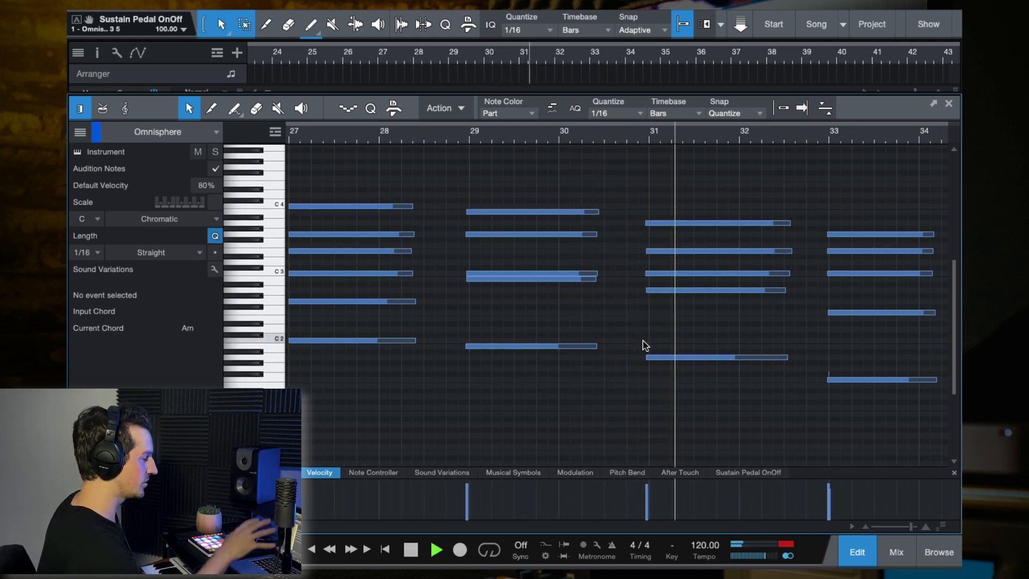
pyautogui.hscroll(10, 645, 345)
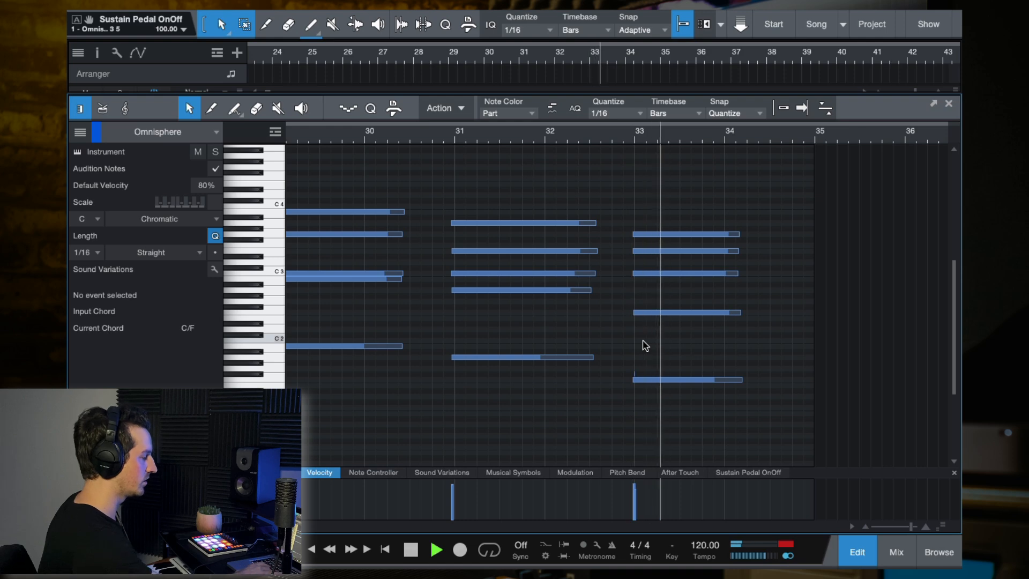
pyautogui.press('space')
pyautogui.press('f')
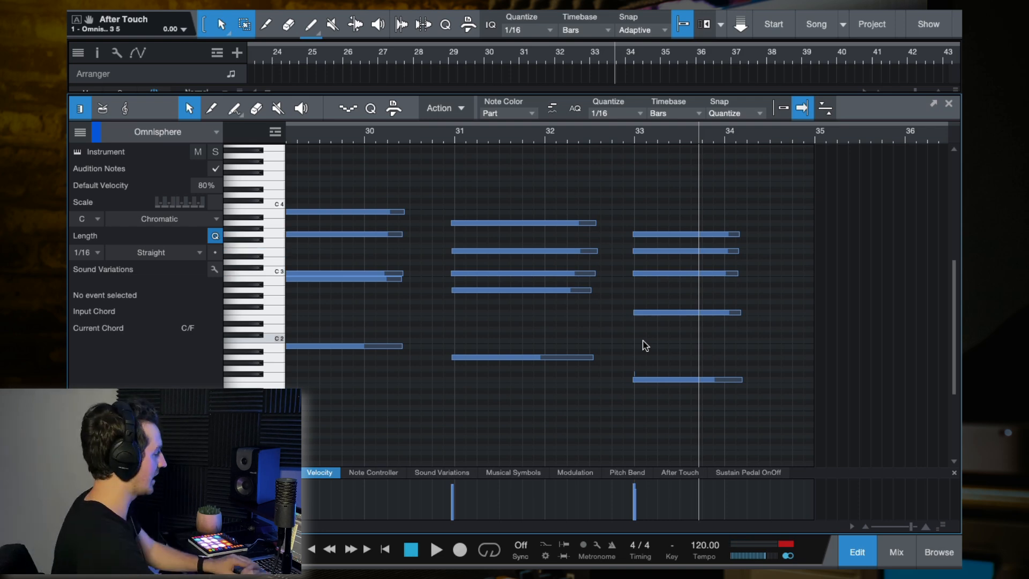
# - Close the note editor and add an Intro section over the clip from bar 27 to bar 35
pyautogui.scroll(2, 650, 257)
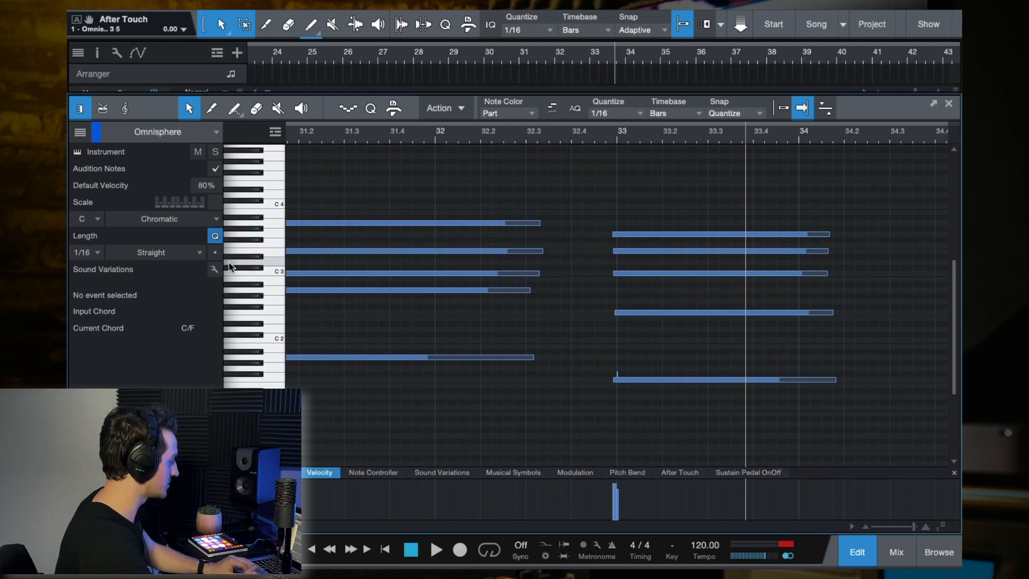
pyautogui.scroll(-5, 655, 351)
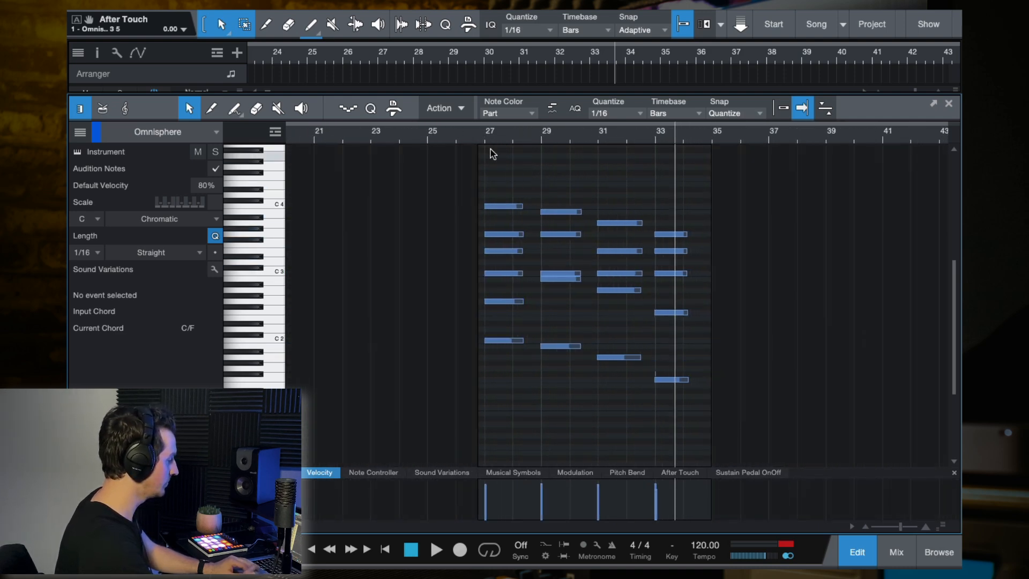
pyautogui.click(949, 104)
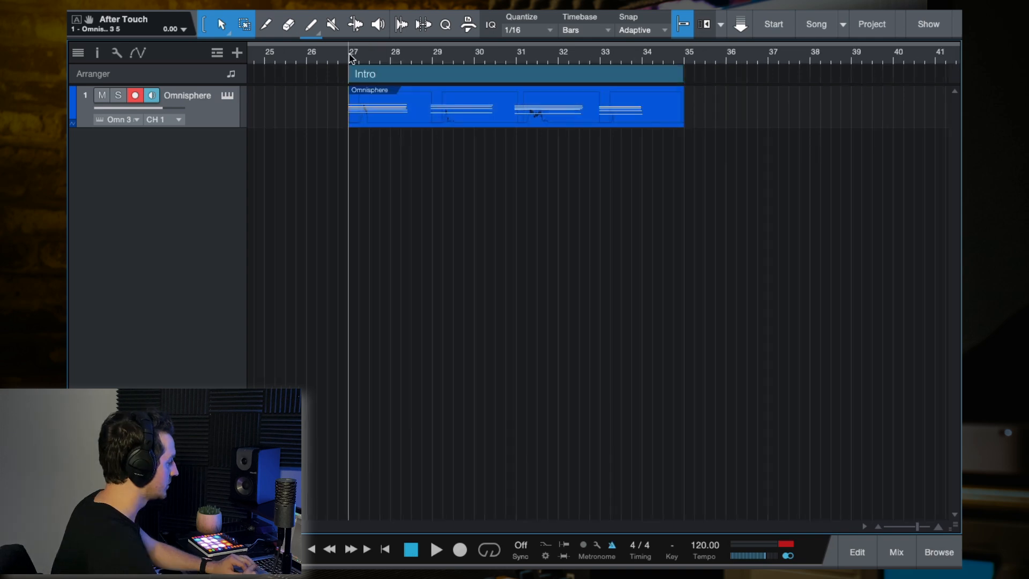
pyautogui.scroll(-2, 473, 162)
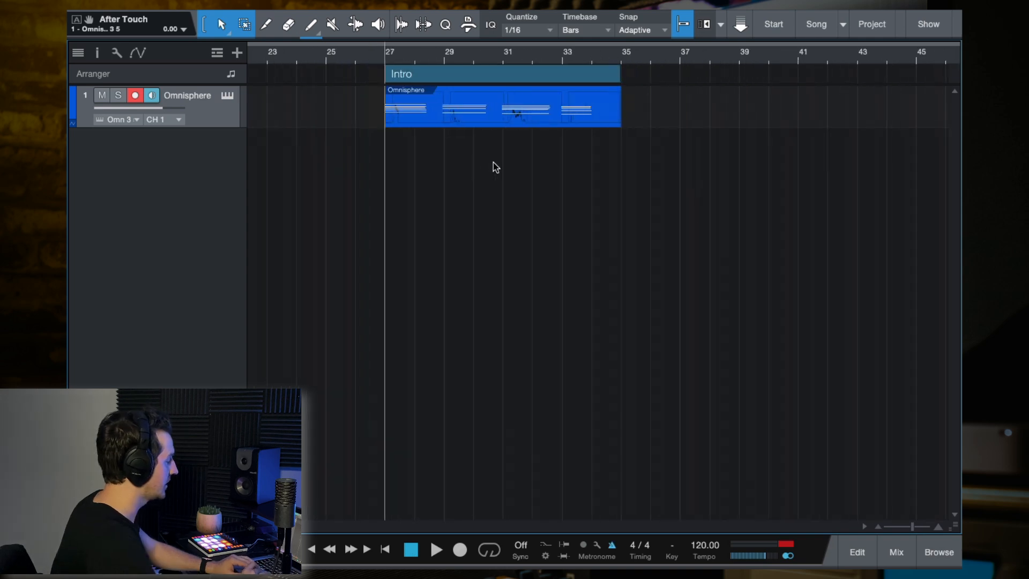
# - Start playback from bar 27 and duplicate the Omnisphere clip so the copy fills bars 35 to 43
pyautogui.press('space')
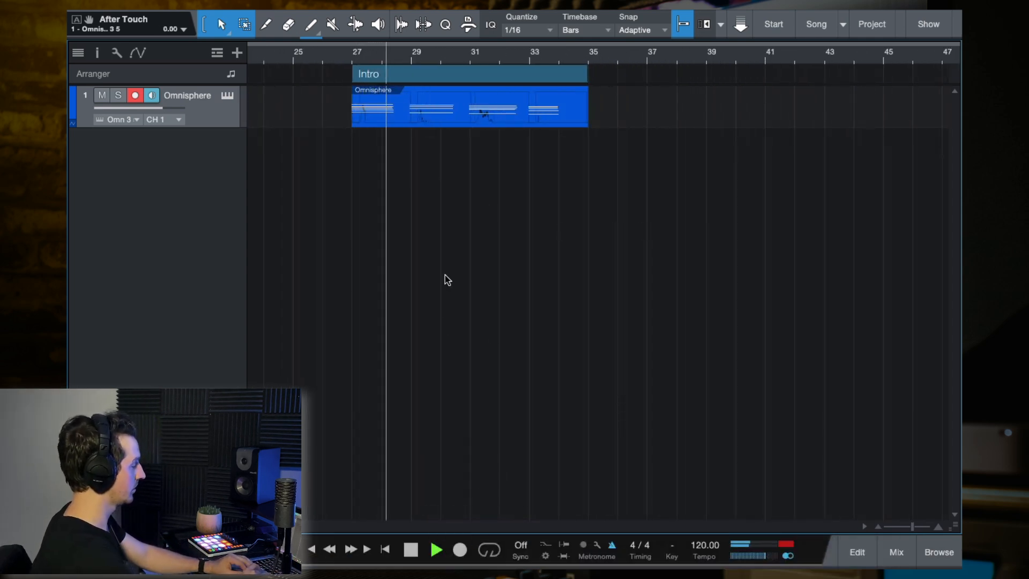
pyautogui.scroll(-2, 449, 232)
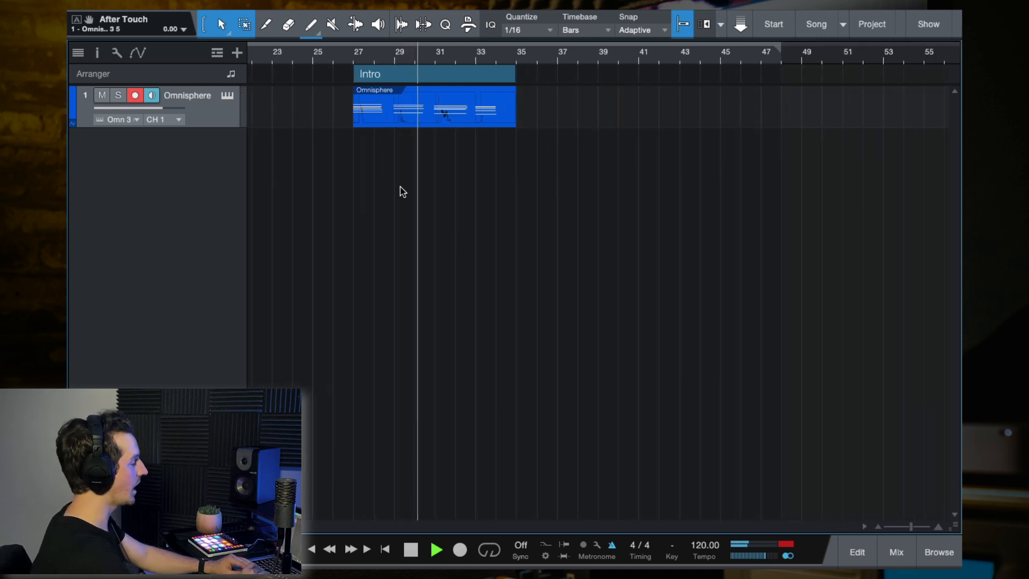
pyautogui.hscroll(1, 538, 123)
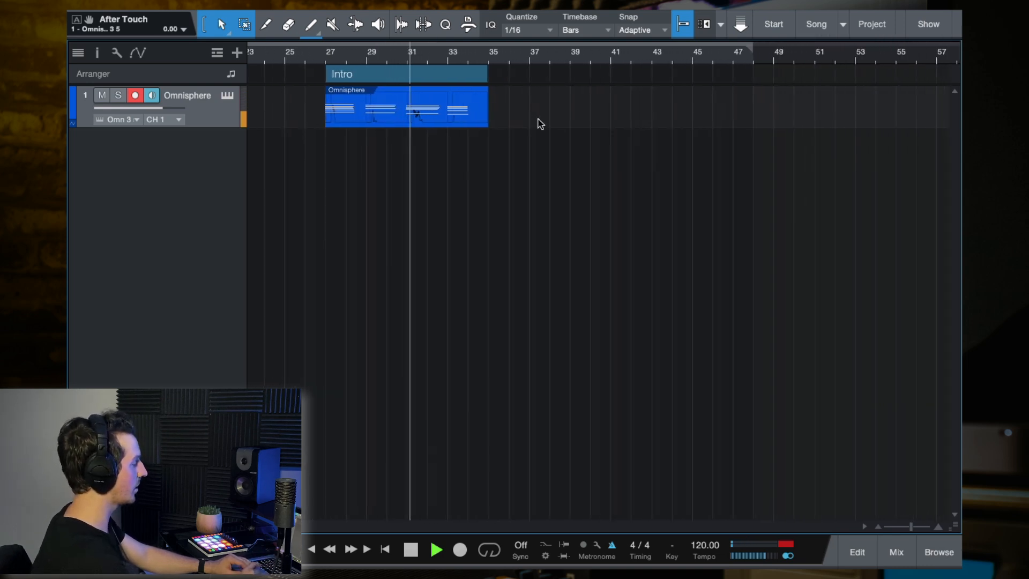
pyautogui.scroll(2, 368, 202)
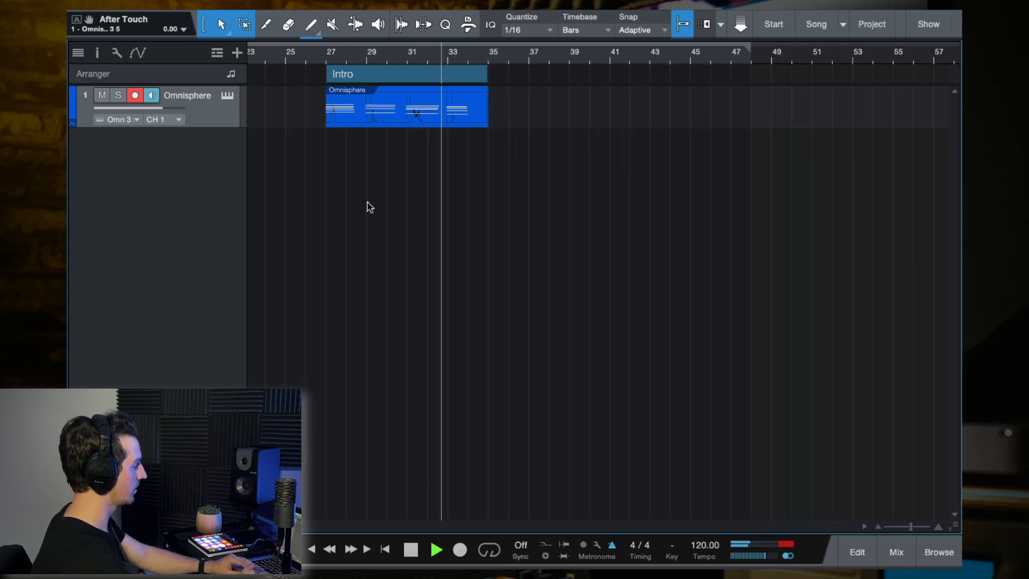
pyautogui.hscroll(1, 485, 136)
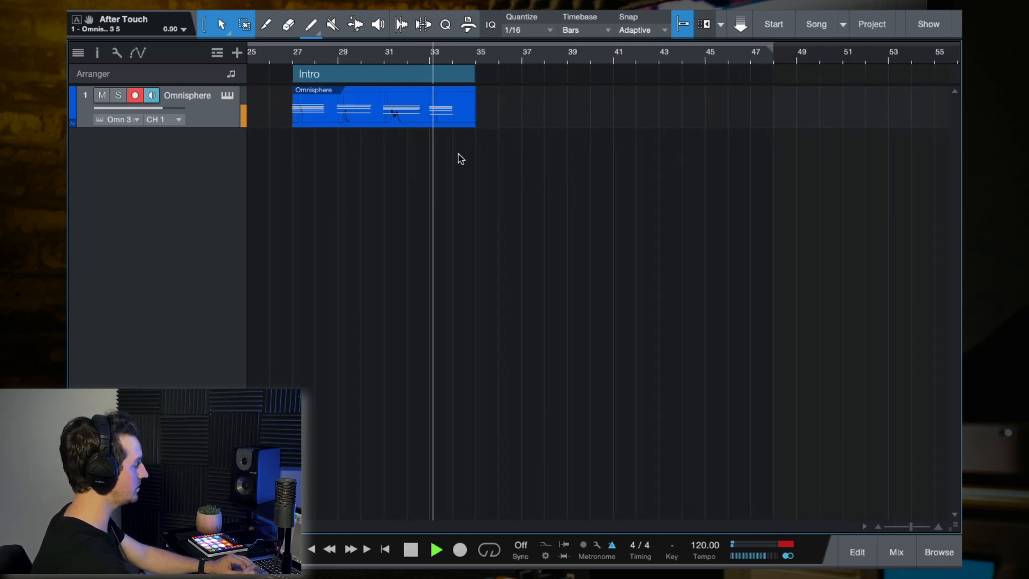
pyautogui.click(135, 96)
pyautogui.click(406, 121)
pyautogui.press('d')
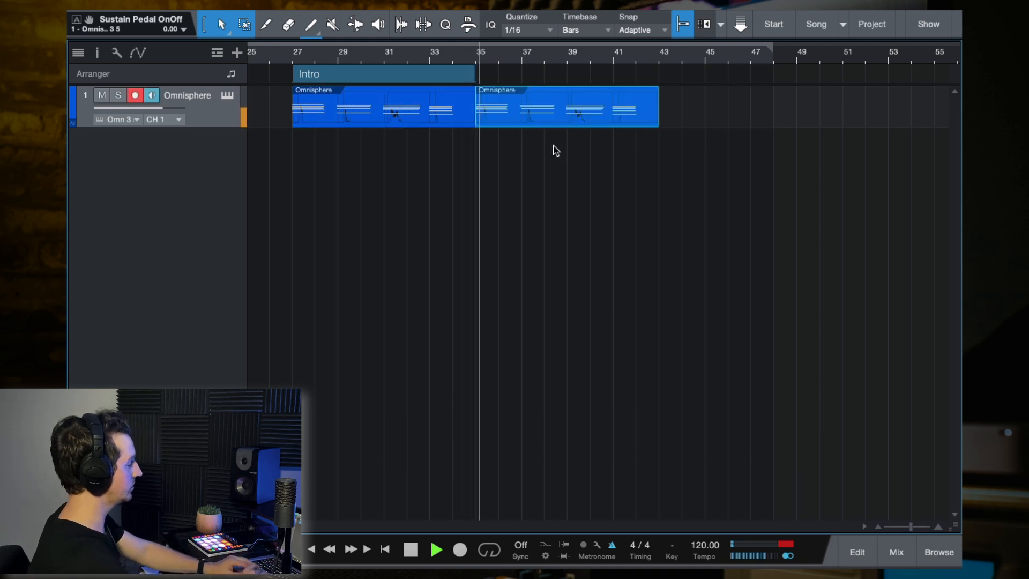
# - Extend the Intro section over both clips to bar 43 and rename it Verse in the inspector
pyautogui.hscroll(1, 536, 148)
pyautogui.press('w')
pyautogui.moveTo(453, 75); pyautogui.dragTo(590, 79)
pyautogui.click(97, 52)
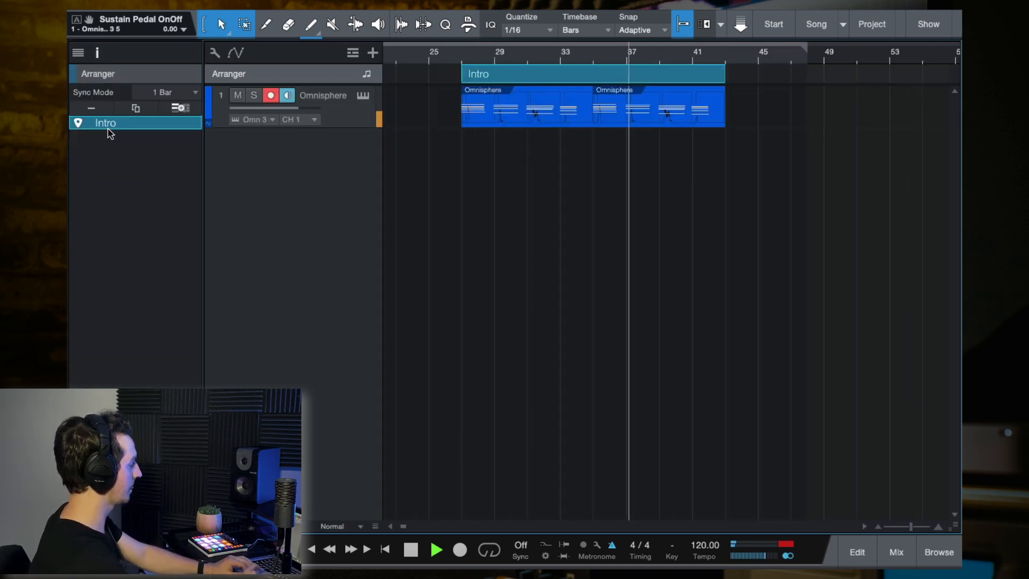
pyautogui.doubleClick(107, 123)
pyautogui.write('Verse')
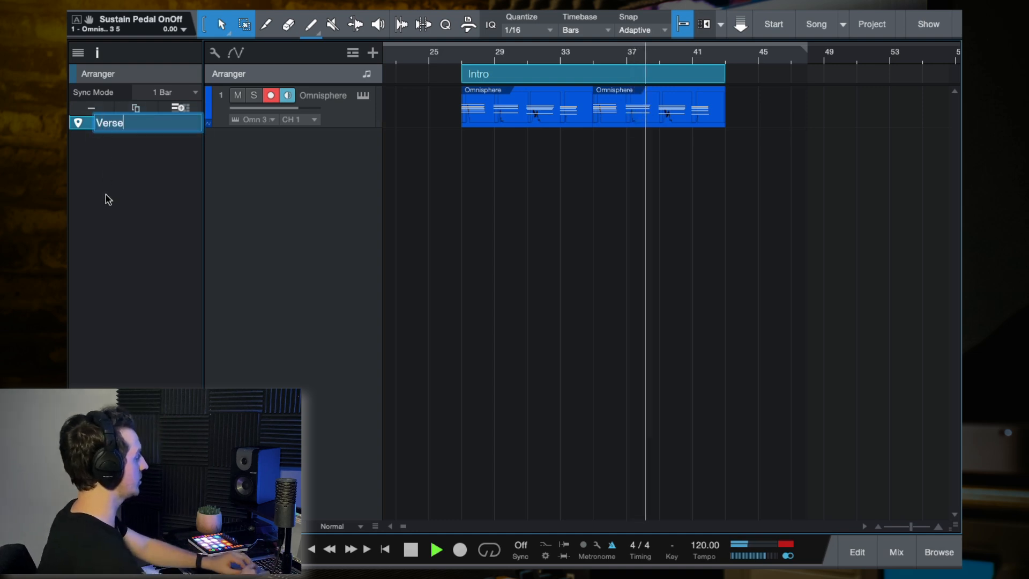
pyautogui.press('Return')
pyautogui.click(97, 52)
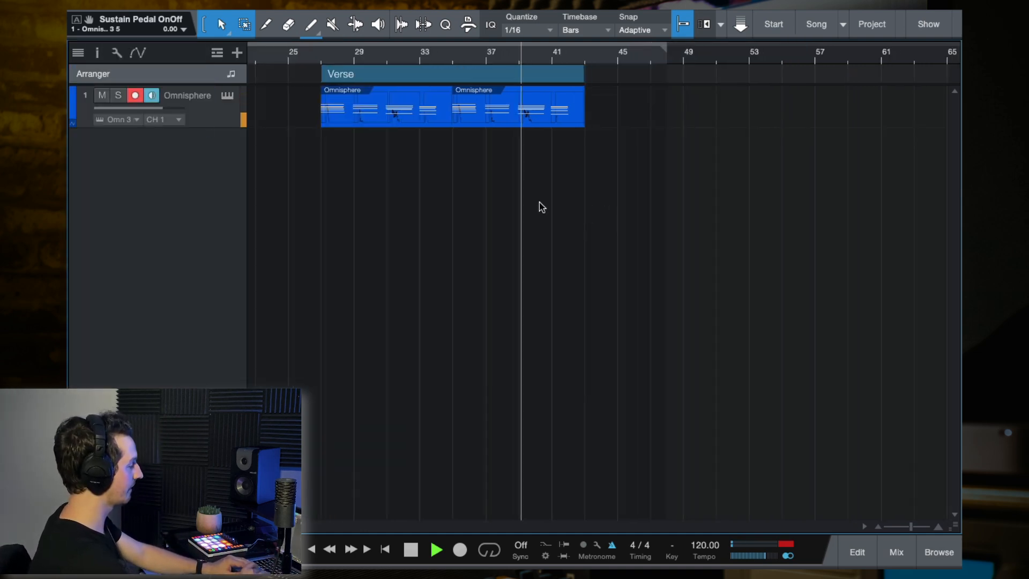
# - Record a further Omnisphere part on the same track following the Verse section, stopping at about bar 47
pyautogui.press('e')
pyautogui.scroll(-4, 457, 154)
pyautogui.scroll(3, 456, 154)
pyautogui.scroll(-2, 456, 154)
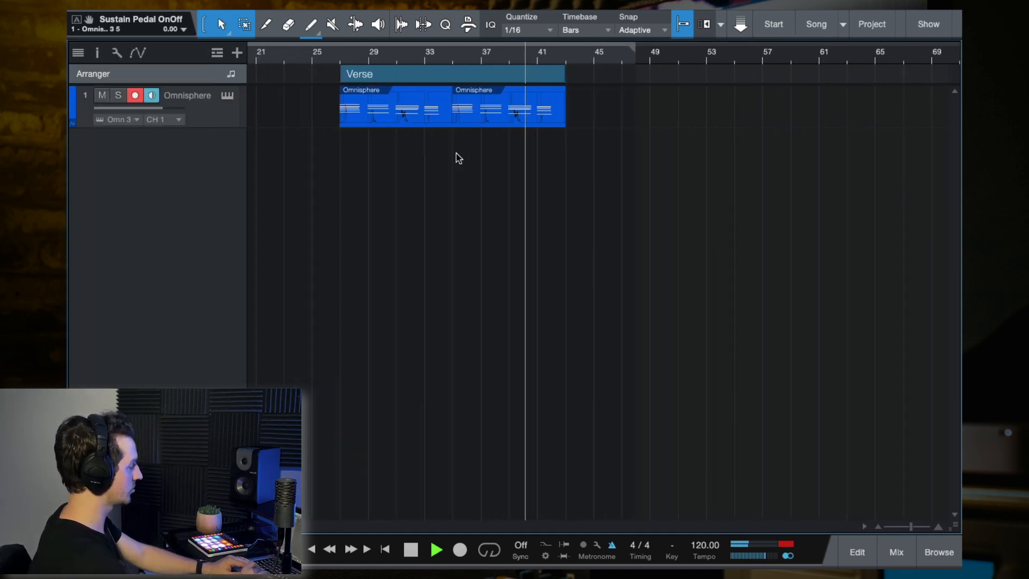
pyautogui.hscroll(1, 532, 177)
pyautogui.scroll(-1, 483, 191)
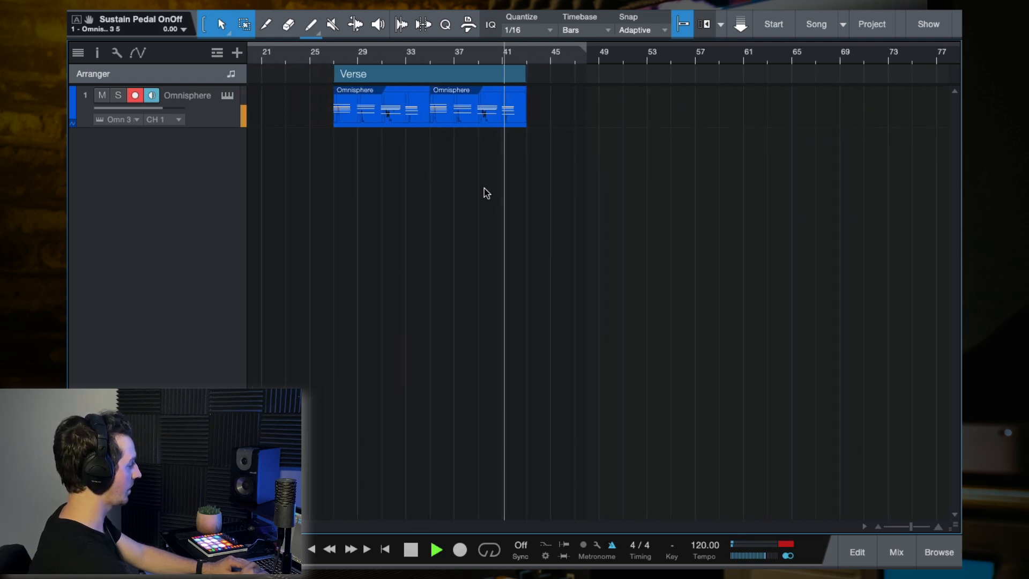
pyautogui.click(459, 550)
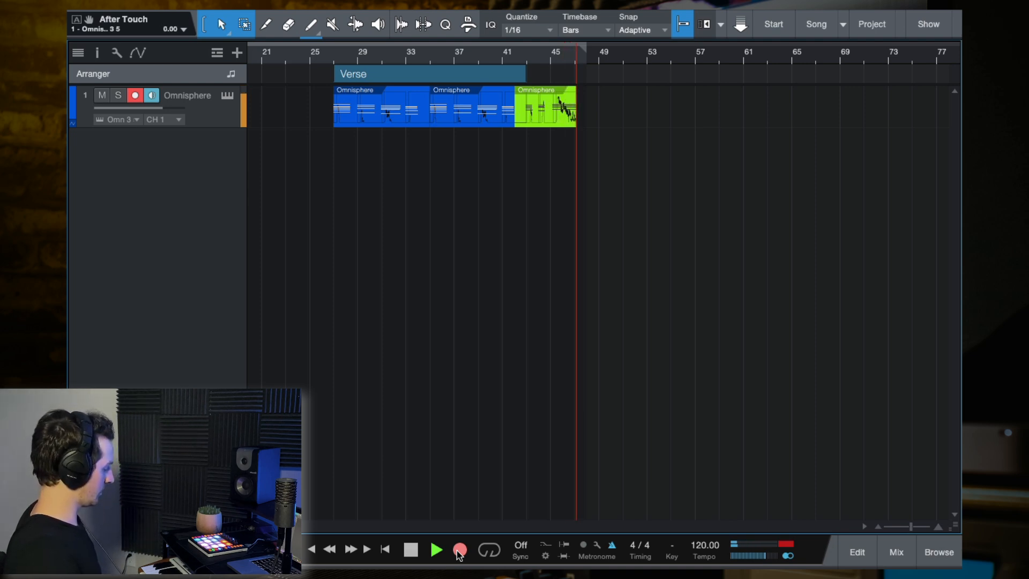
pyautogui.press('space')
# - Play back the newly recorded clip that starts at bar 43 and stop during bar 46
pyautogui.scroll(5, 447, 342)
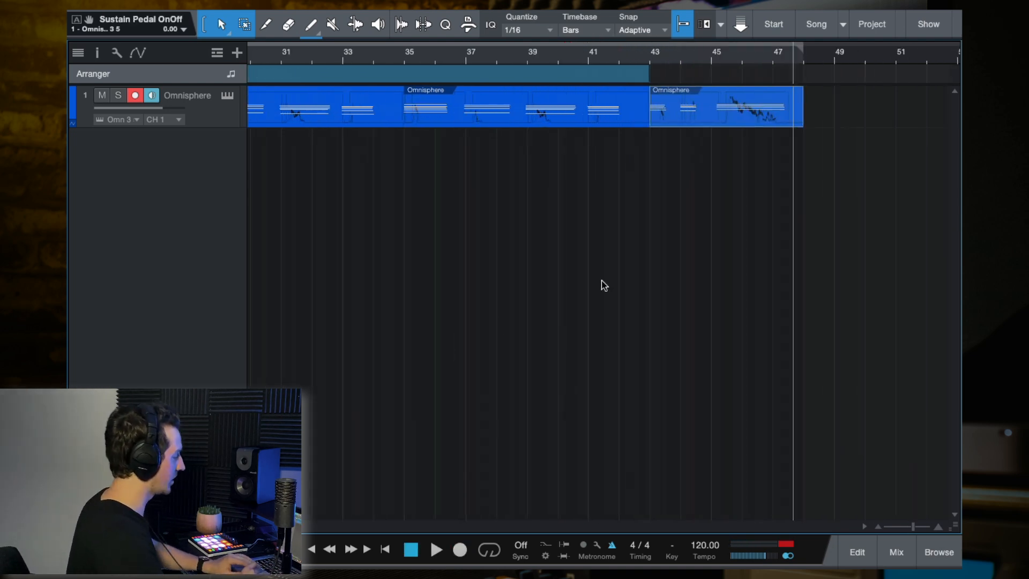
pyautogui.hscroll(2, 602, 284)
pyautogui.scroll(3, 603, 285)
pyautogui.click(586, 57)
pyautogui.press('space')
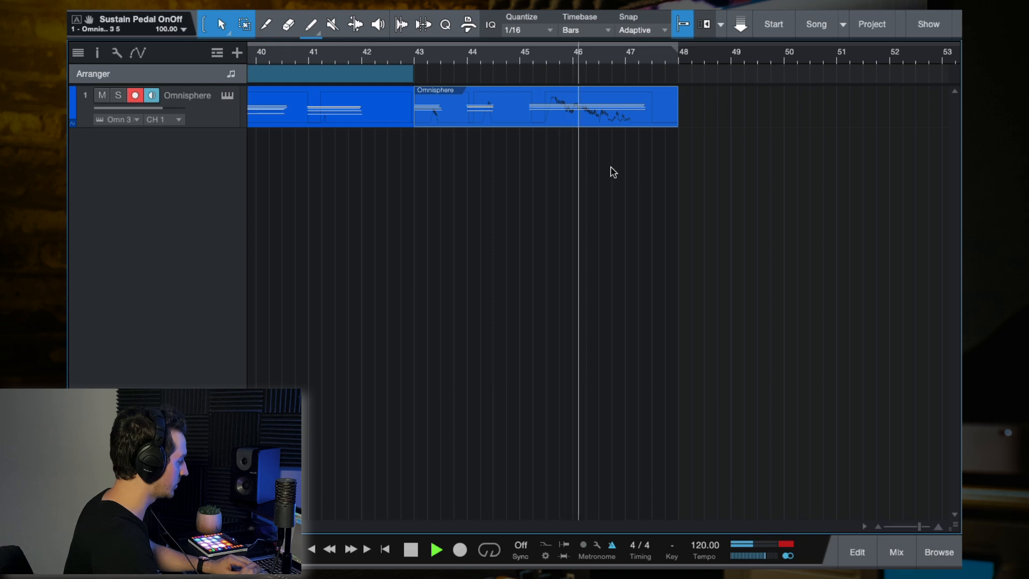
pyautogui.press('space')
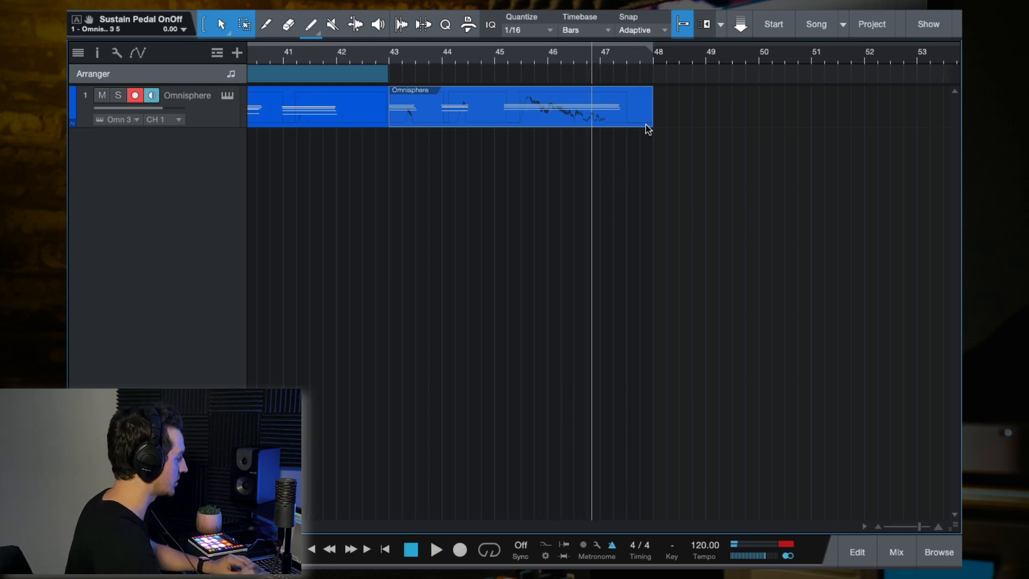
# - Select notes of the new recording in the note editor, shift them earlier and close the editor
pyautogui.doubleClick(613, 114)
pyautogui.moveTo(828, 177); pyautogui.dragTo(668, 399)
pyautogui.moveTo(785, 208); pyautogui.dragTo(695, 208)
pyautogui.click(948, 105)
# - Add a mono audio track below the Omnisphere track and arm it for recording
pyautogui.rightClick(165, 219)
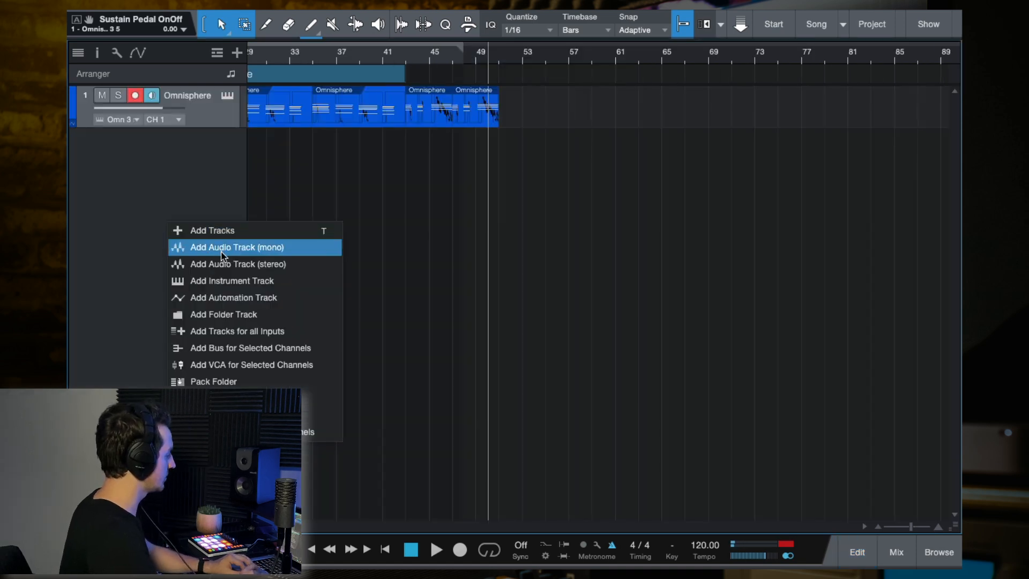
pyautogui.click(241, 246)
pyautogui.scroll(-3, 523, 226)
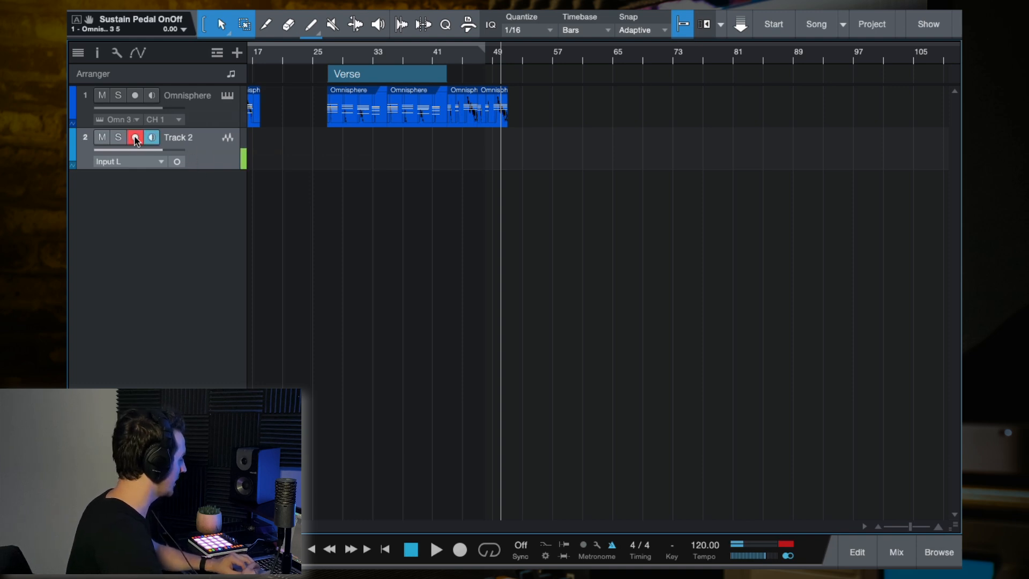
# - Insert the Gate effect on Track 2 in the mixer, set its threshold to -29.20 dB and close the effect
pyautogui.press('F3')
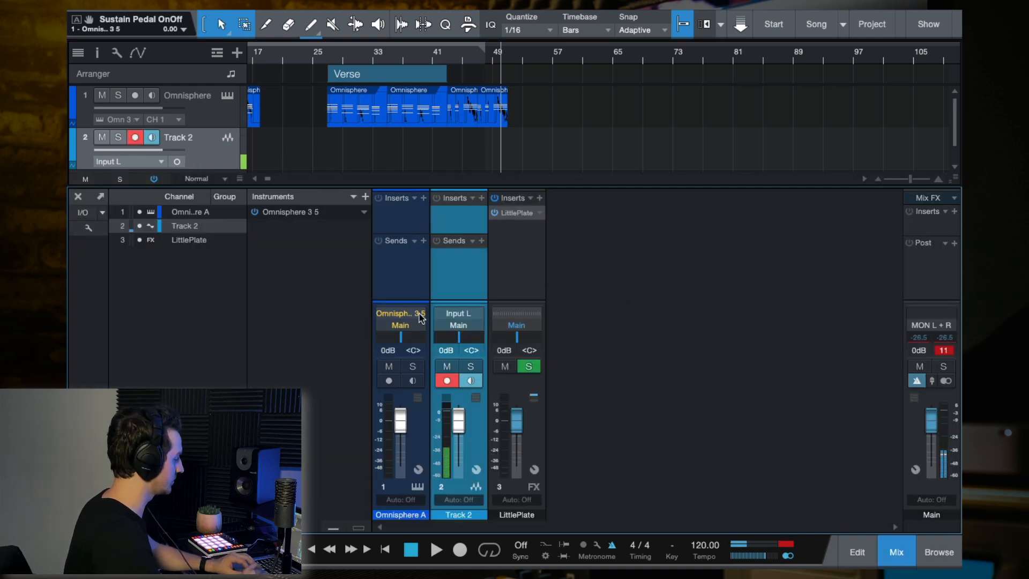
pyautogui.click(485, 197)
pyautogui.write('gate')
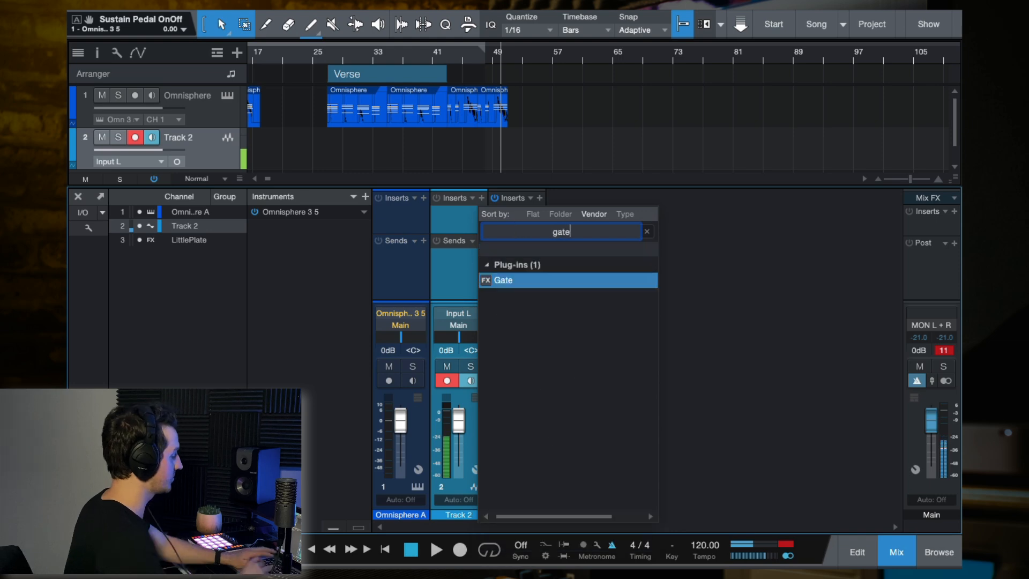
pyautogui.doubleClick(501, 279)
pyautogui.moveTo(246, 212); pyautogui.dragTo(248, 198)
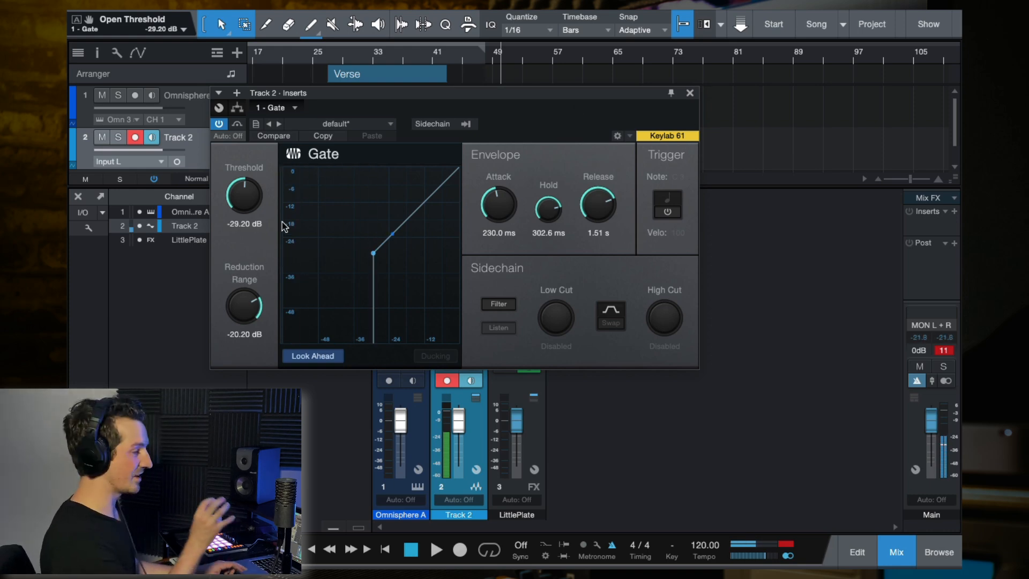
pyautogui.click(689, 93)
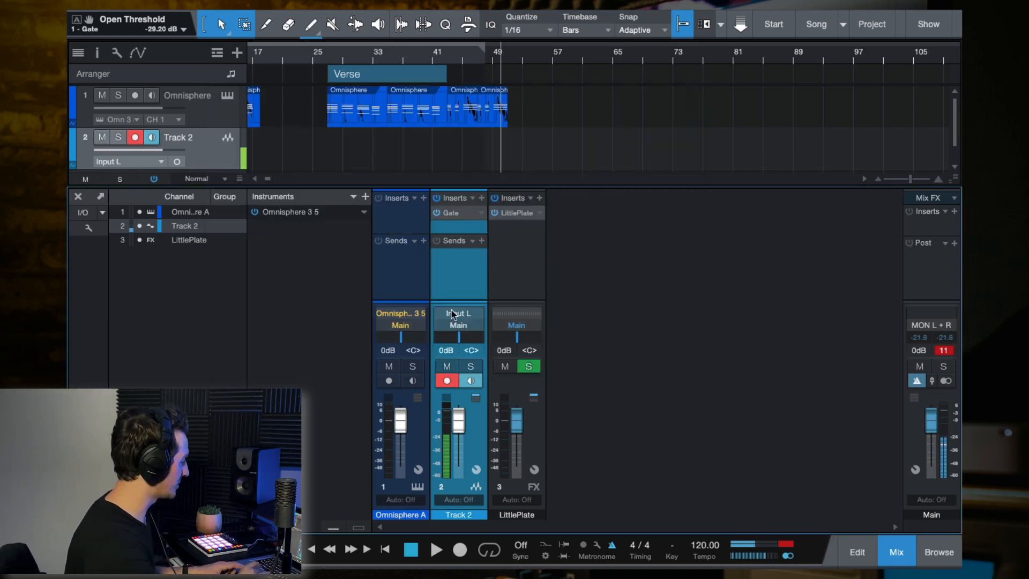
# - Disarm Track 2 and insert Waves Tune Real-Time (m) after the Gate
pyautogui.click(481, 198)
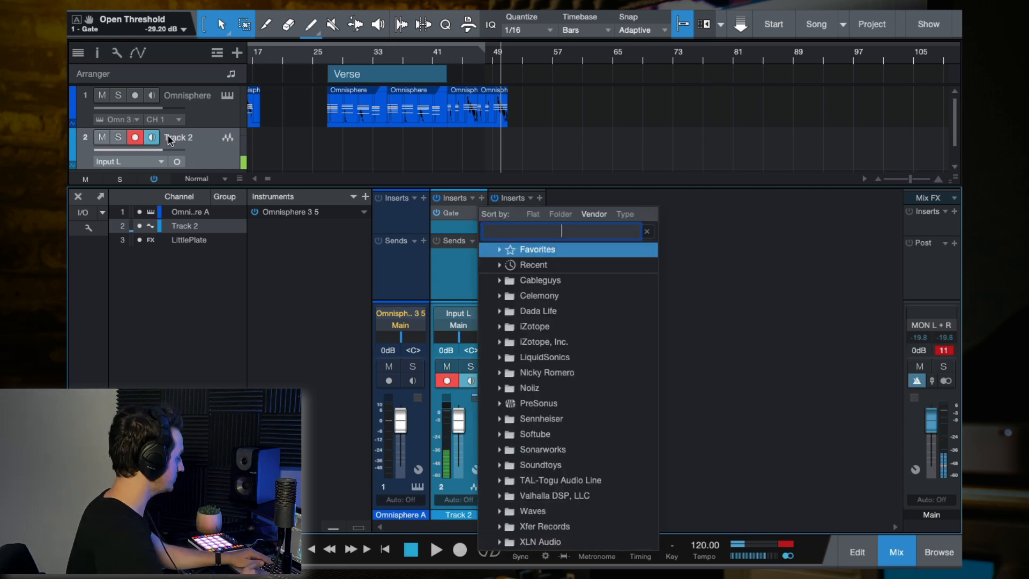
pyautogui.click(135, 139)
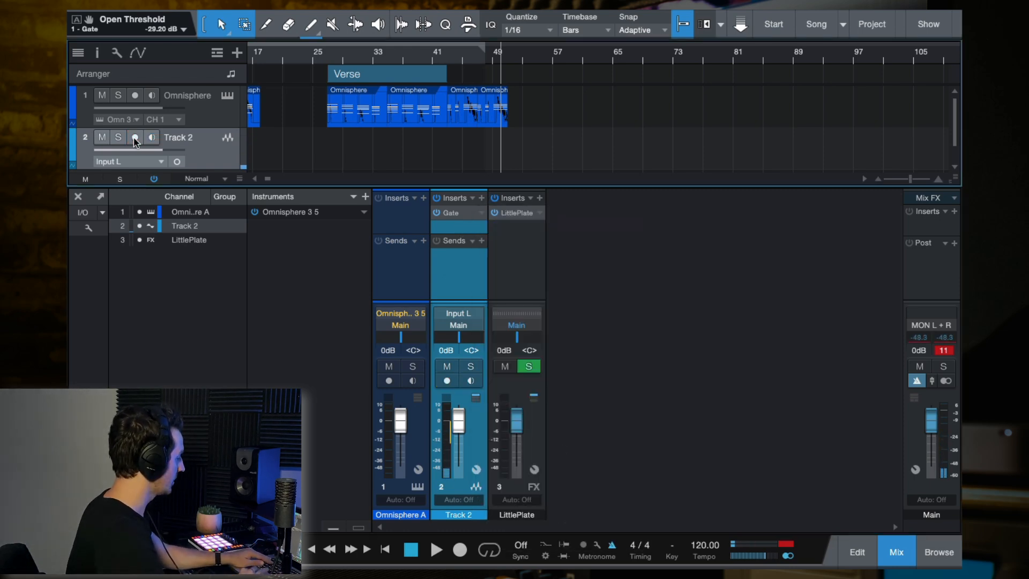
pyautogui.click(481, 198)
pyautogui.write('waves tune')
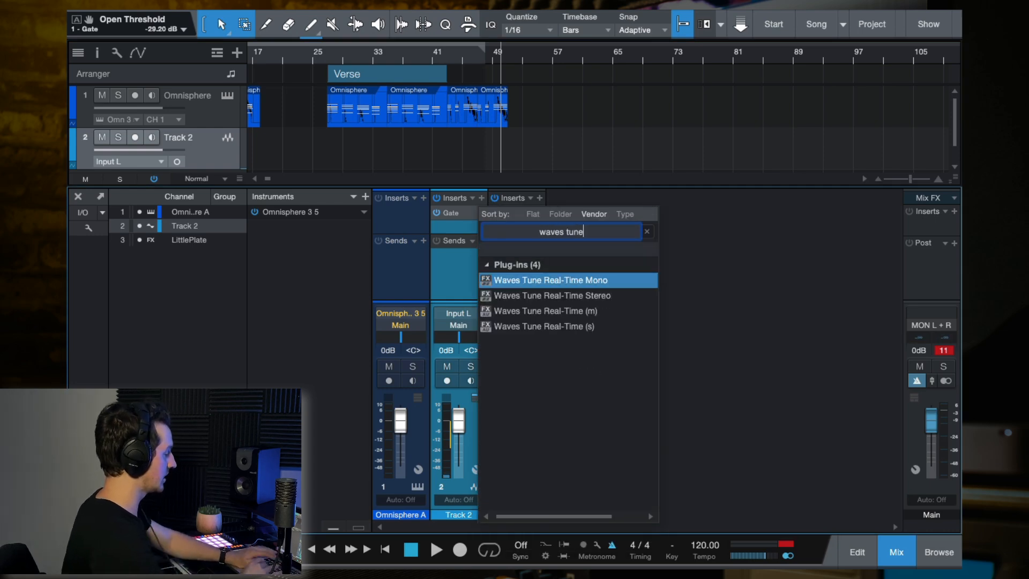
pyautogui.doubleClick(519, 311)
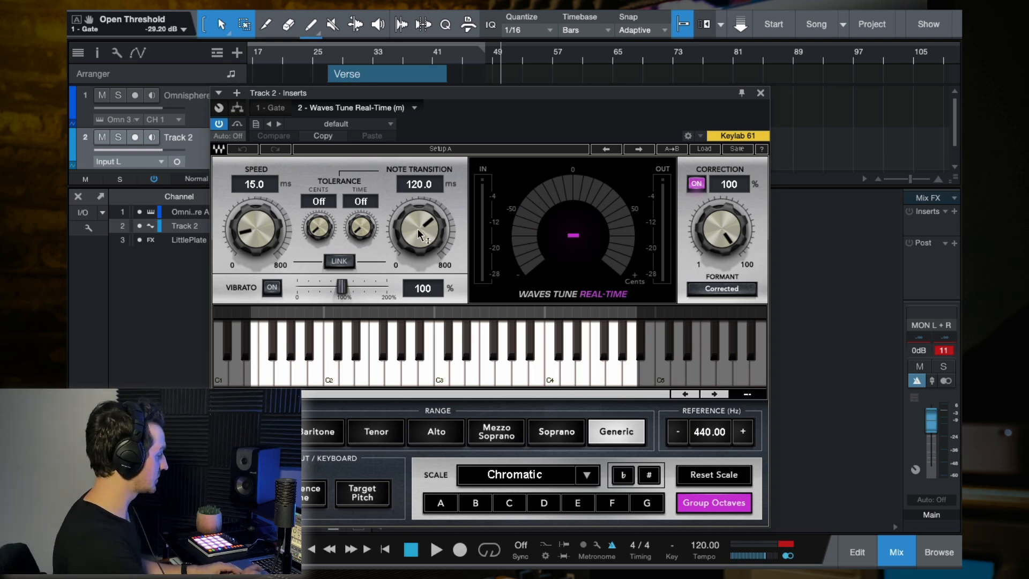
# - Set the pitch correction to 43.1 ms note transition, 12.8 ms speed and the C Major scale, and close the plug-in
pyautogui.moveTo(420, 238); pyautogui.dragTo(420, 268)
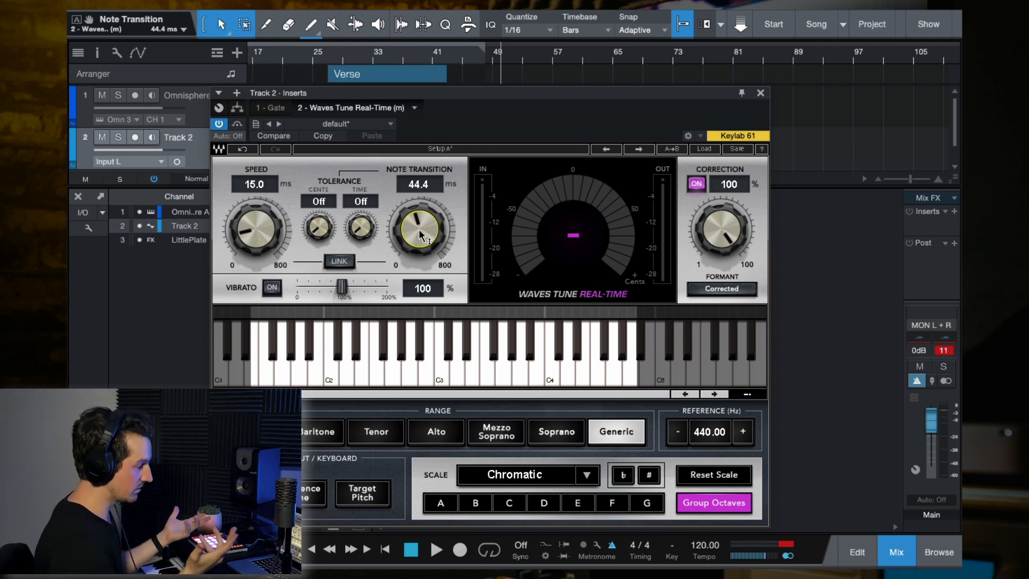
pyautogui.moveTo(246, 227); pyautogui.dragTo(245, 230)
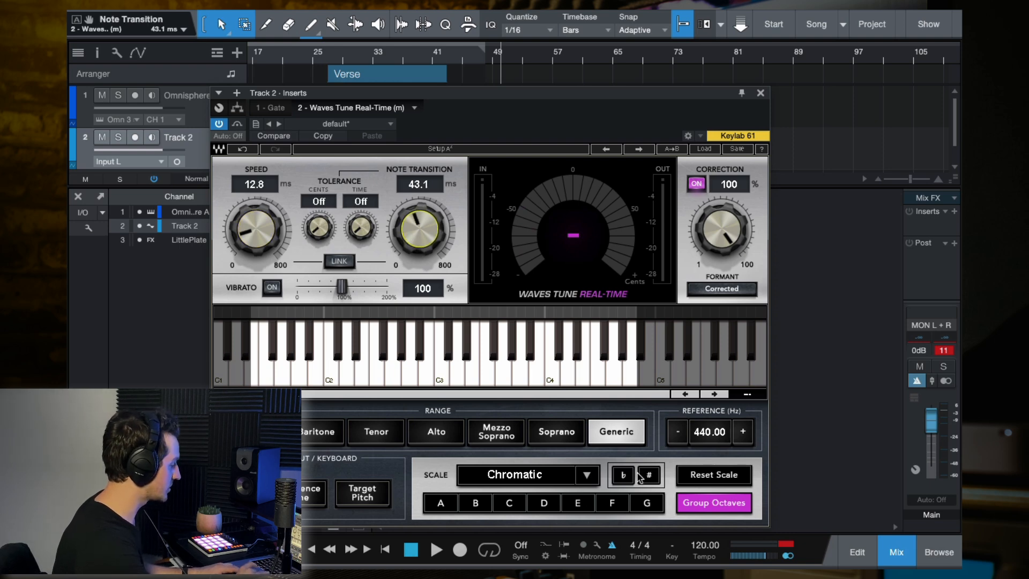
pyautogui.click(510, 501)
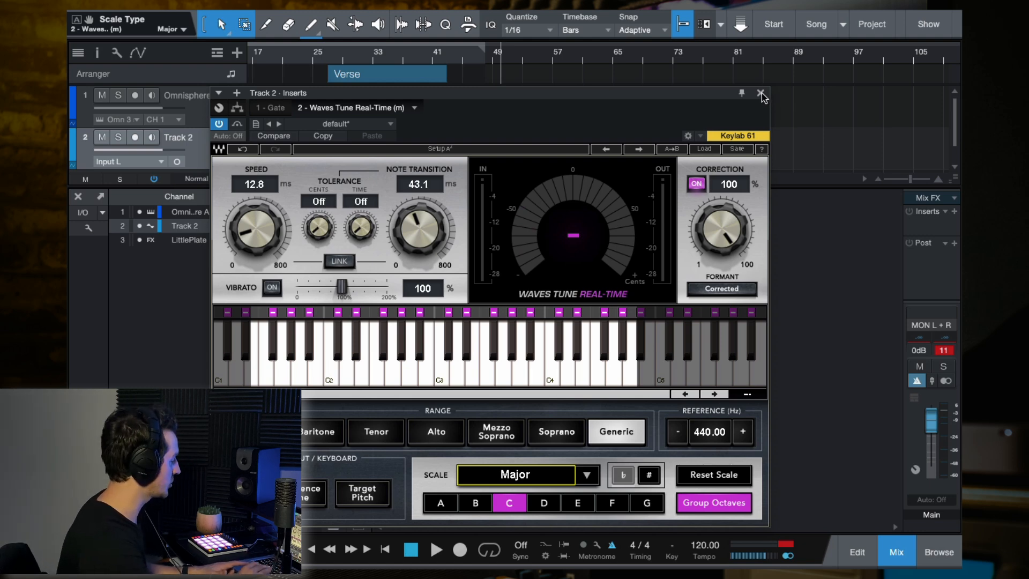
pyautogui.click(760, 94)
# - Insert the JJP-Vocals plug-in on Track 2 after Waves Tune Real-Time
pyautogui.click(481, 198)
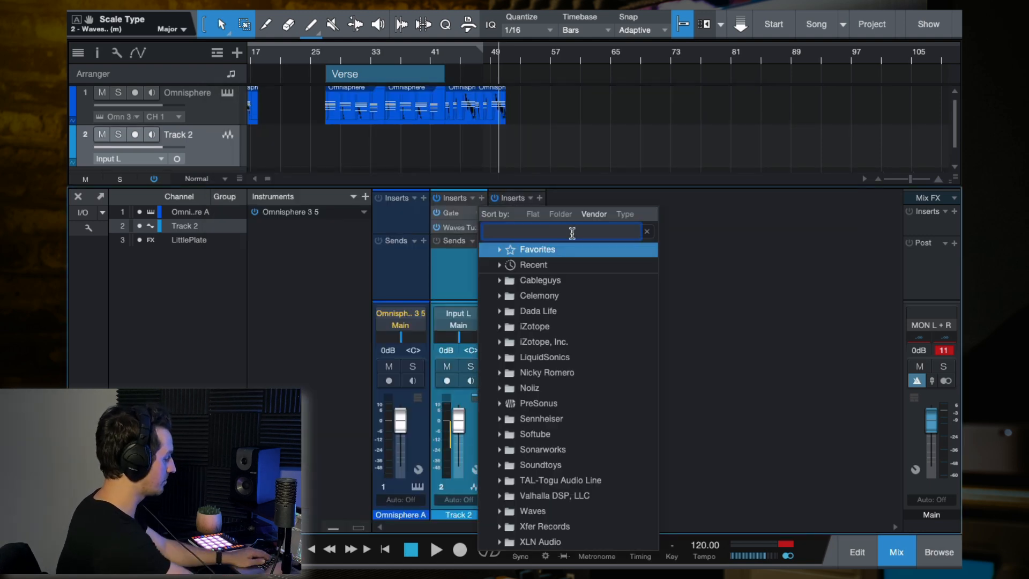
pyautogui.write('jjp')
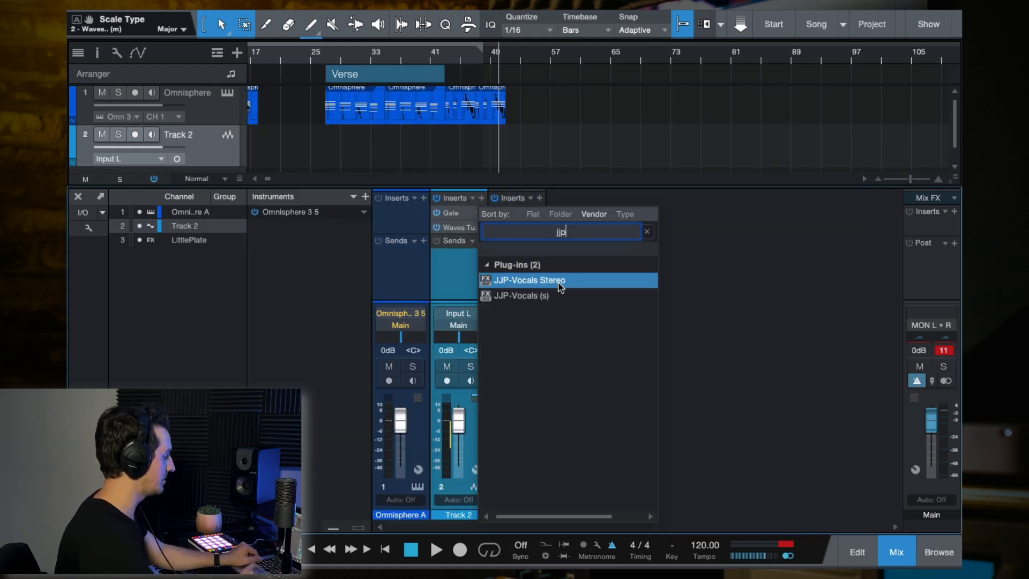
pyautogui.doubleClick(559, 284)
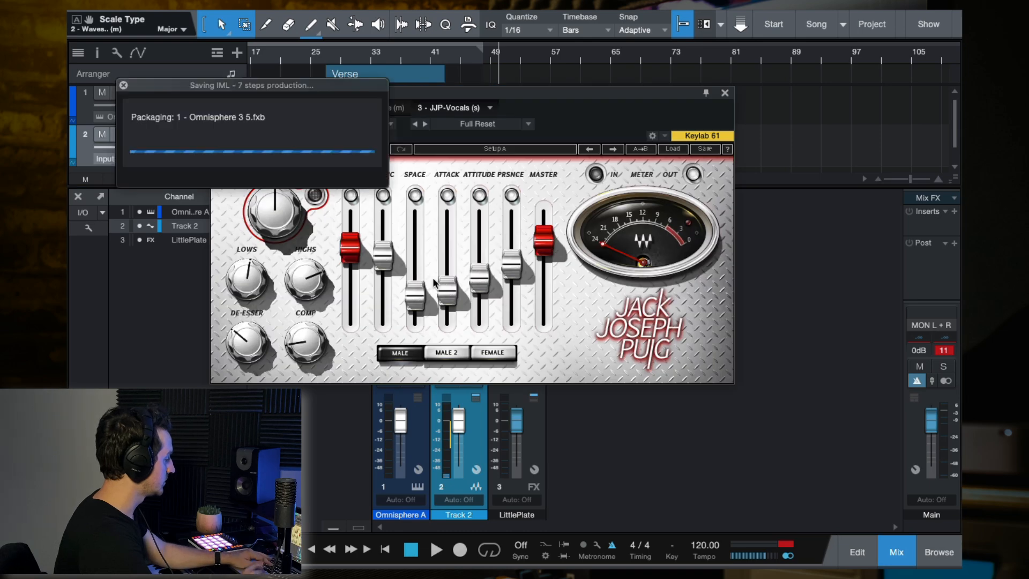
# - Re-arm Track 2 and adjust JJP-Vocals: set Presence to -17.3 and Space to -17.8, and lower the Highs
pyautogui.moveTo(305, 278); pyautogui.dragTo(305, 271)
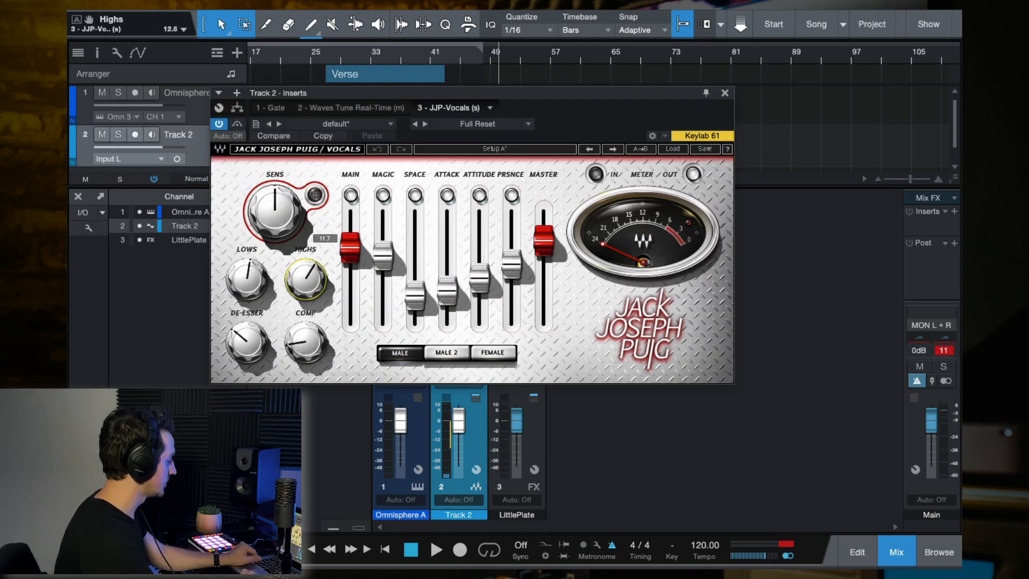
pyautogui.click(135, 134)
pyautogui.moveTo(512, 263); pyautogui.dragTo(512, 276)
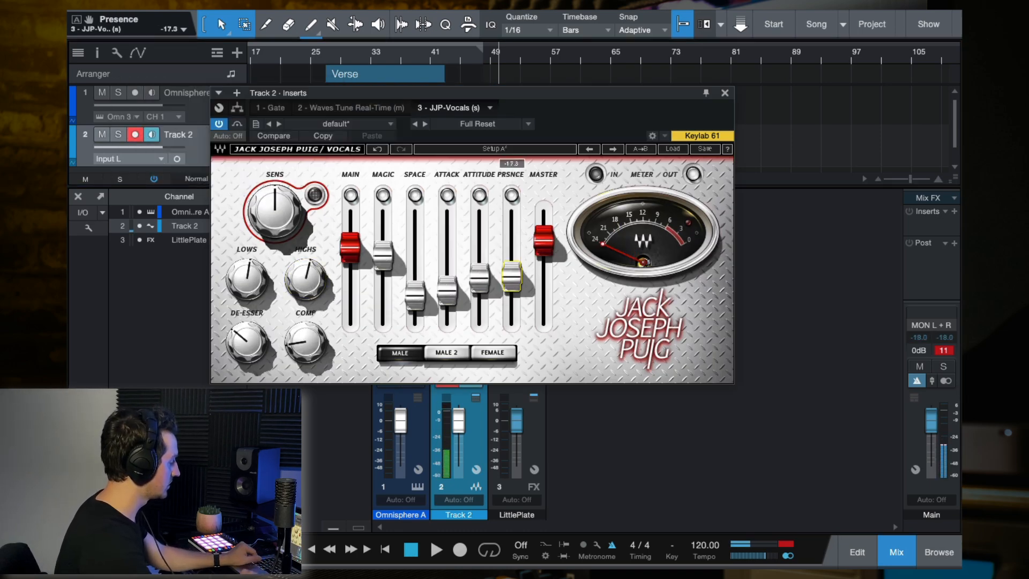
pyautogui.moveTo(305, 279); pyautogui.dragTo(305, 302)
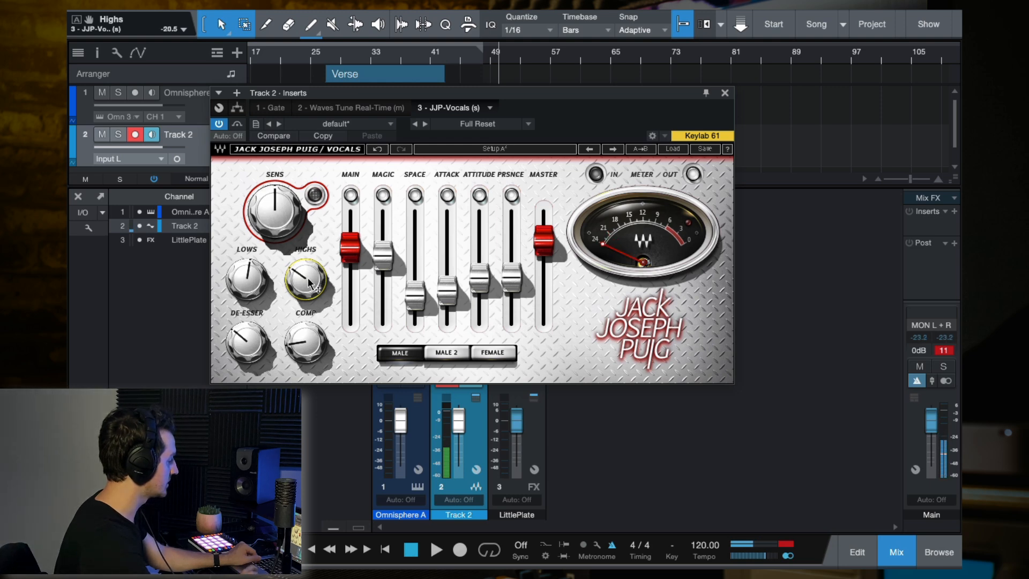
pyautogui.moveTo(414, 294)
pyautogui.mouseDown()
pyautogui.moveTo(415, 266)
pyautogui.moveTo(419, 296)
pyautogui.mouseUp()
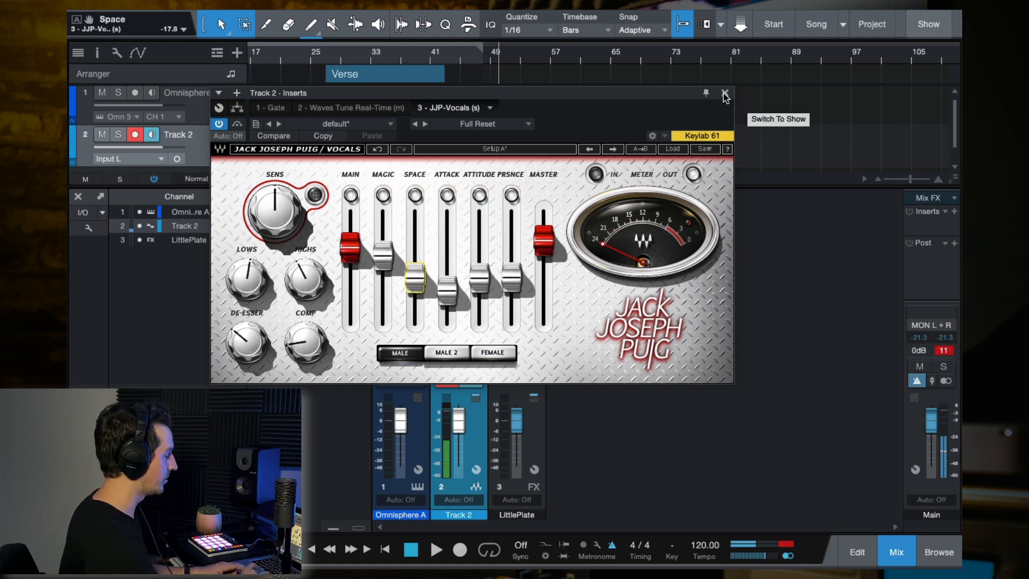
# - Record a vocal take on Track 2 from just before the Verse to about bar 51, save the song, and disarm the track
pyautogui.click(725, 93)
pyautogui.moveTo(308, 56); pyautogui.dragTo(299, 60)
pyautogui.press('space')
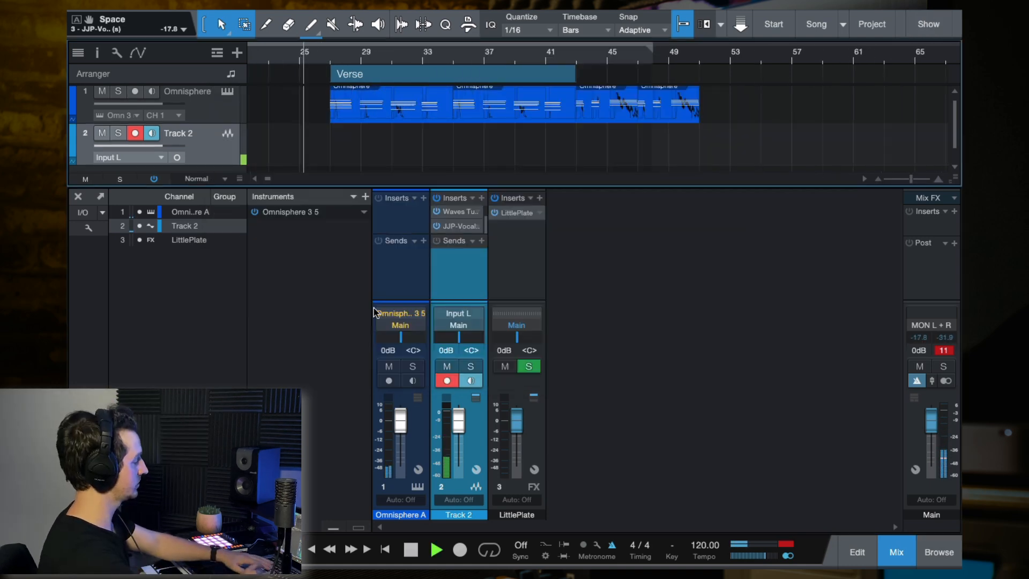
pyautogui.click(460, 550)
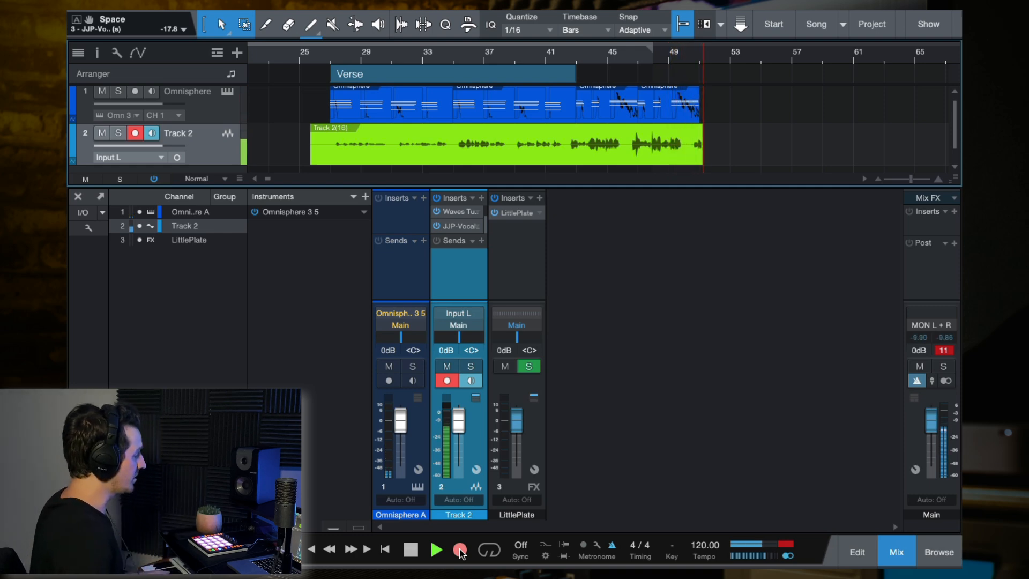
pyautogui.press('space')
pyautogui.hotkey('ctrl', 's')
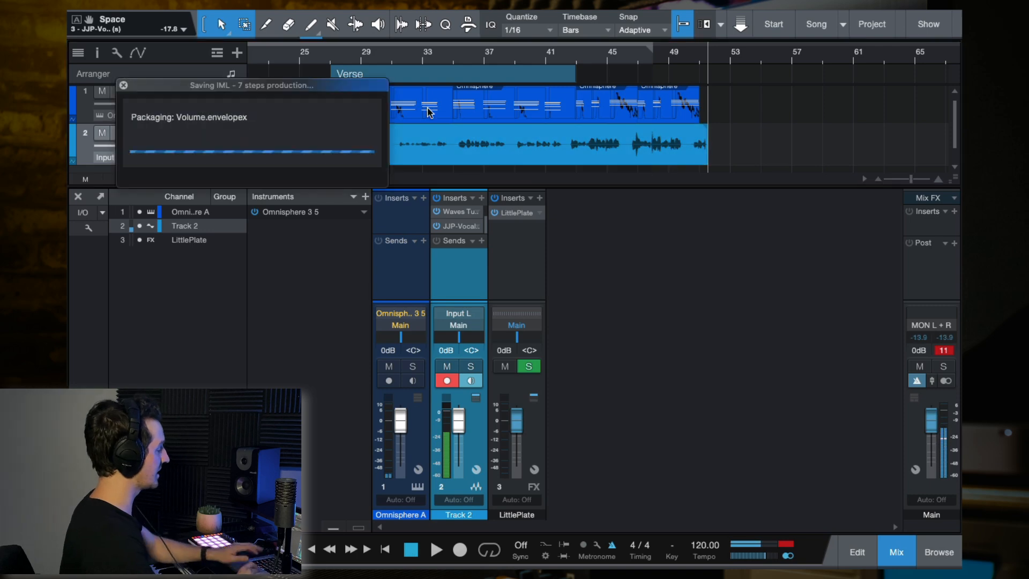
pyautogui.click(132, 135)
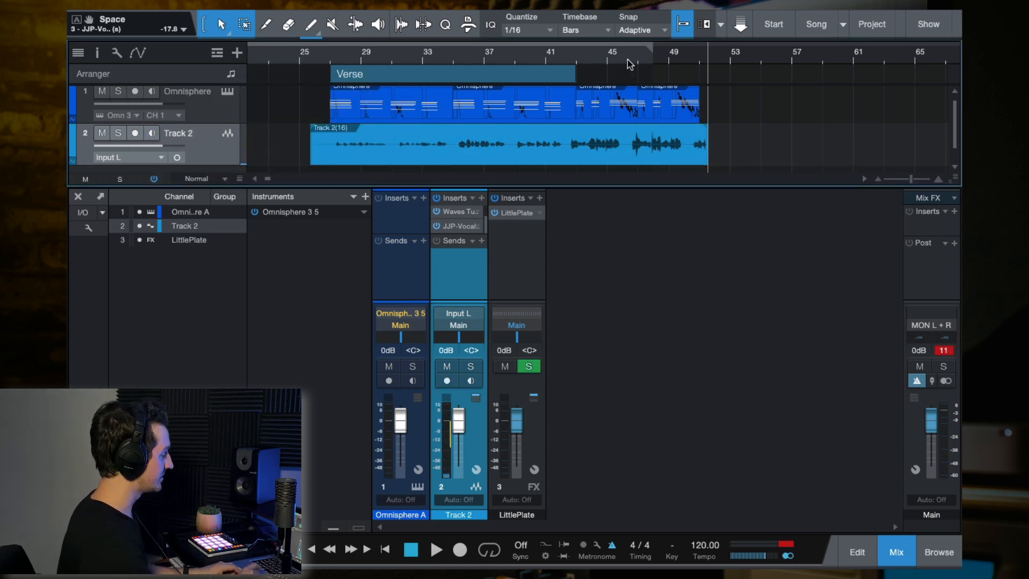
# - Play from the end of the Verse and arm both the Omnisphere track and Track 2 for recording
pyautogui.click(575, 58)
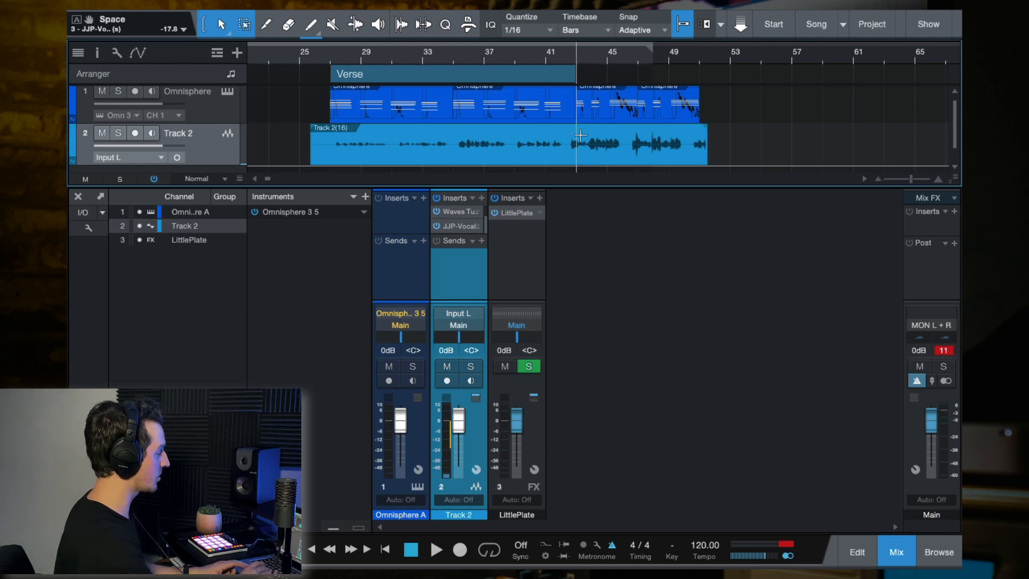
pyautogui.press('space')
pyautogui.click(135, 92)
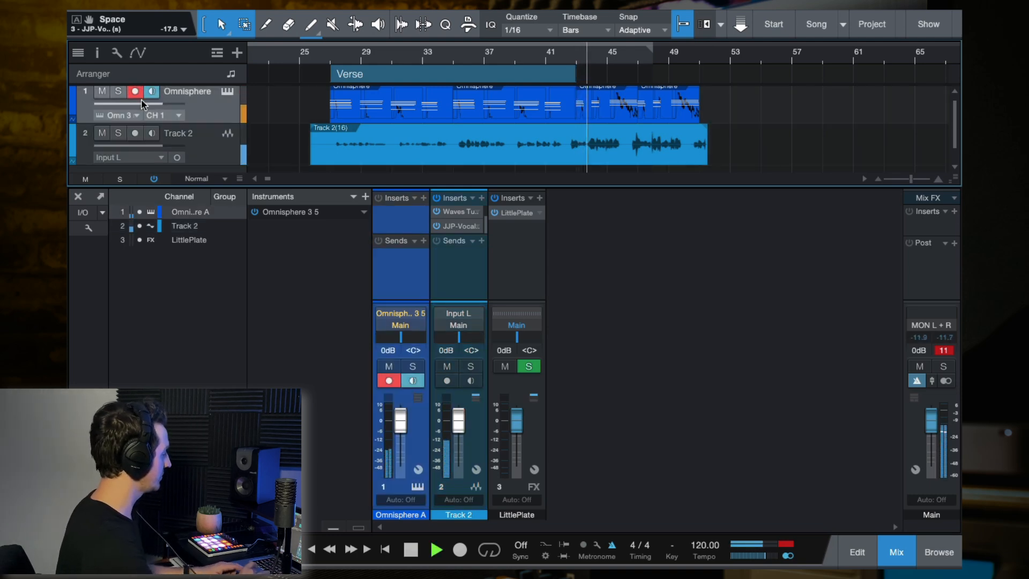
pyautogui.click(137, 135)
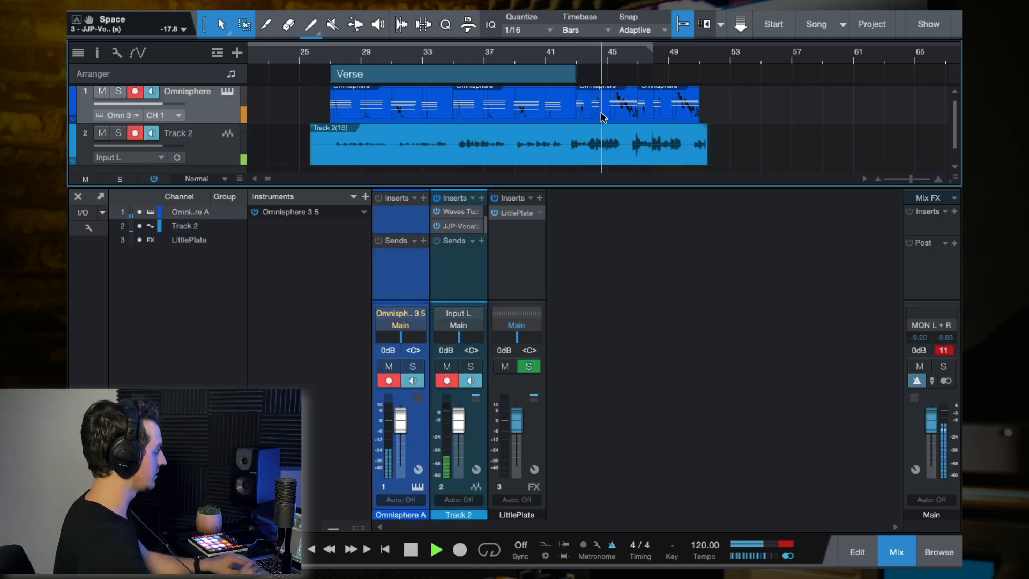
# - Enlarge the arrangement area and try to record Omnisphere and Track 2 together from about bar 50
pyautogui.scroll(3, 600, 115)
pyautogui.hscroll(2, 601, 115)
pyautogui.scroll(-2, 601, 115)
pyautogui.scroll(-1, 603, 117)
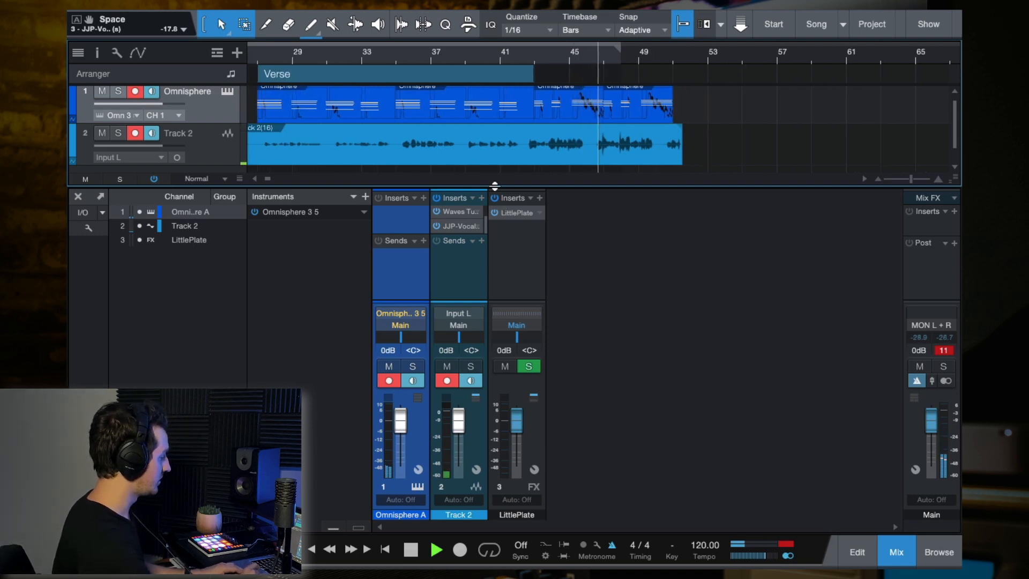
pyautogui.moveTo(495, 186); pyautogui.dragTo(494, 218)
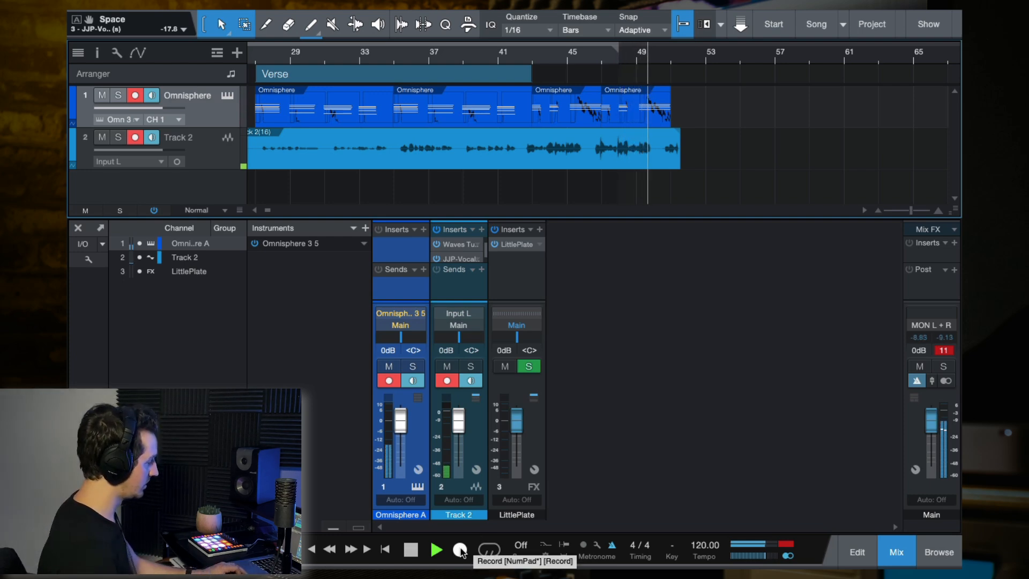
pyautogui.click(461, 550)
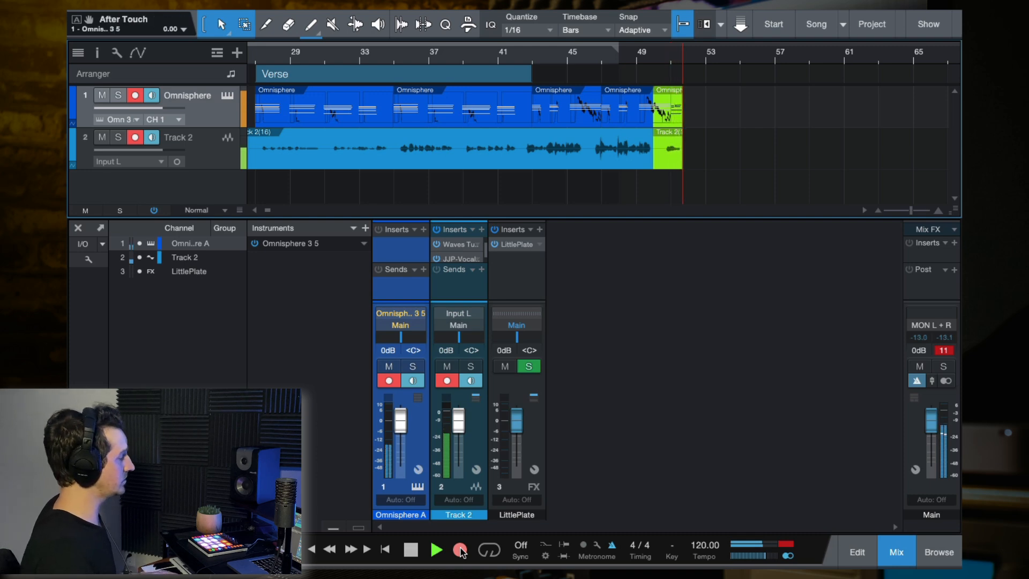
pyautogui.press('space')
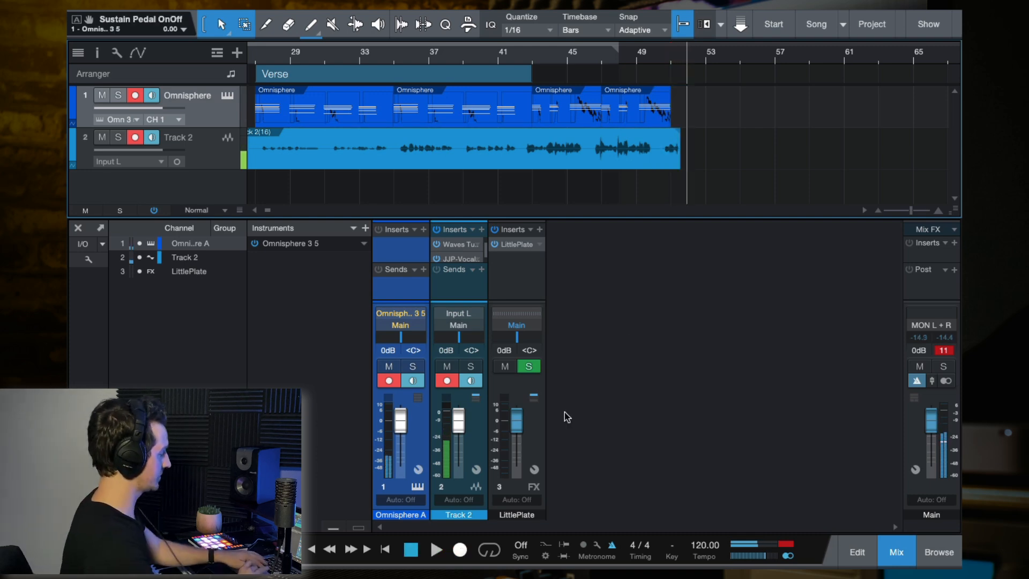
# - Record a new take on Omnisphere and Track 2 together from about bar 50 to about bar 58
pyautogui.click(636, 56)
pyautogui.press('space')
pyautogui.press('e')
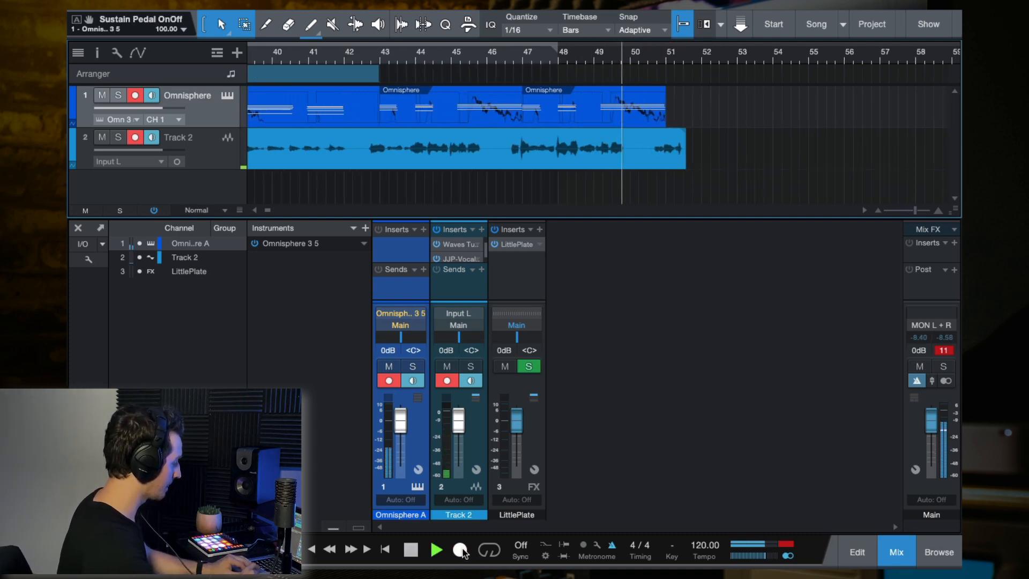
pyautogui.click(460, 550)
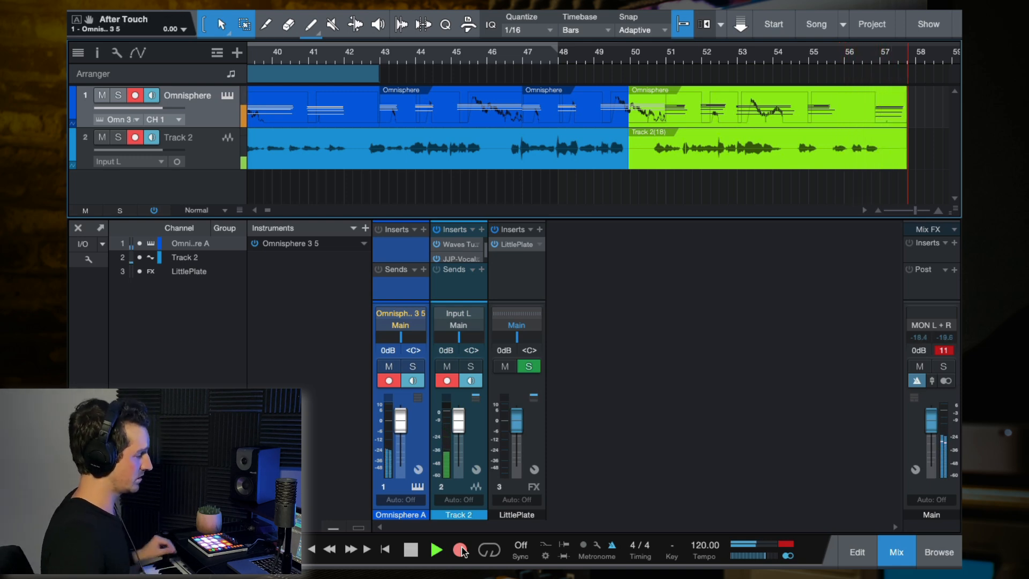
pyautogui.press('space')
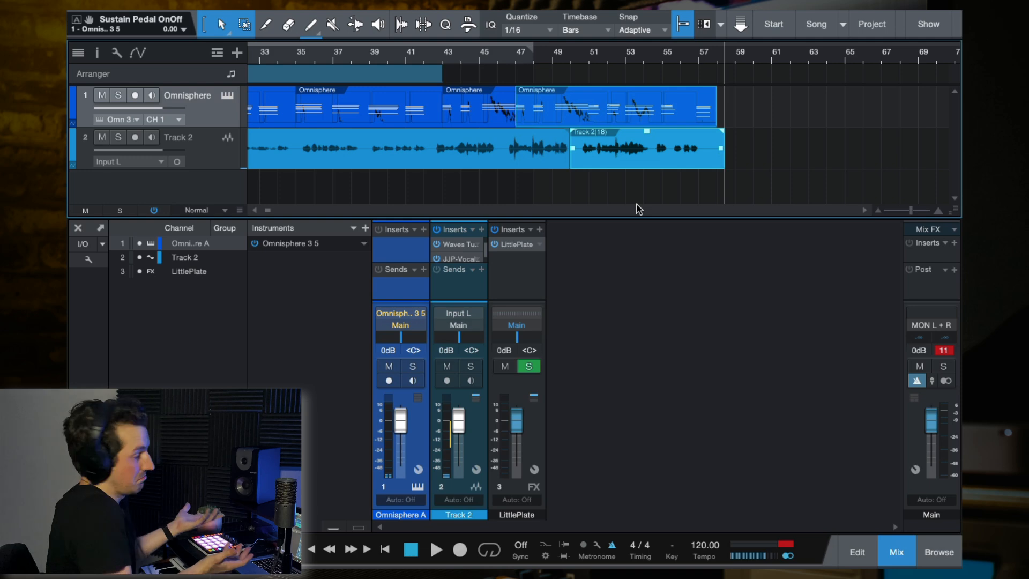
# - During playback, set Waves Tune Real-Time on Track 2 to 33.4 ms note transition and 10.3 ms speed, and close it
pyautogui.press('space')
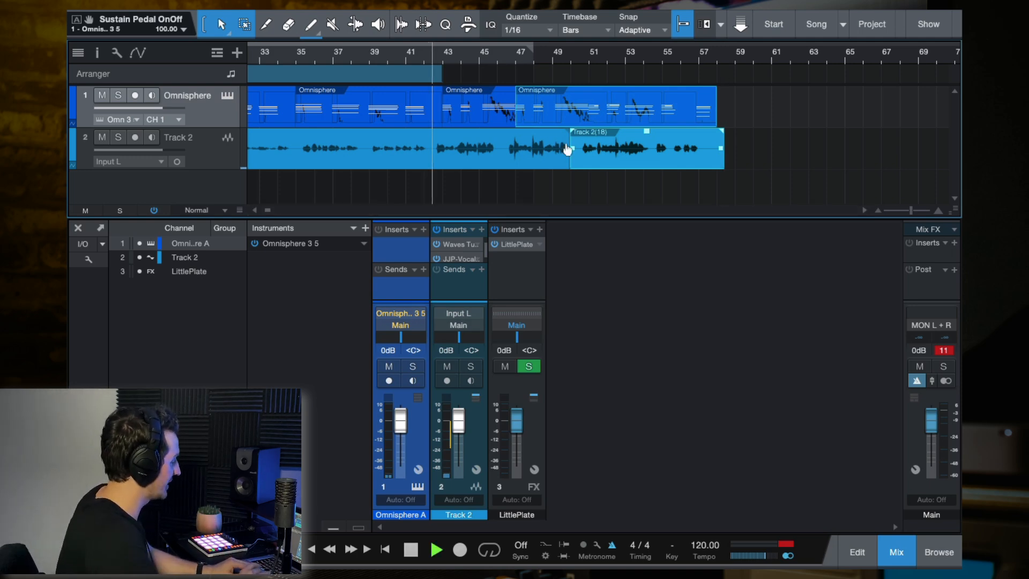
pyautogui.scroll(2, 472, 191)
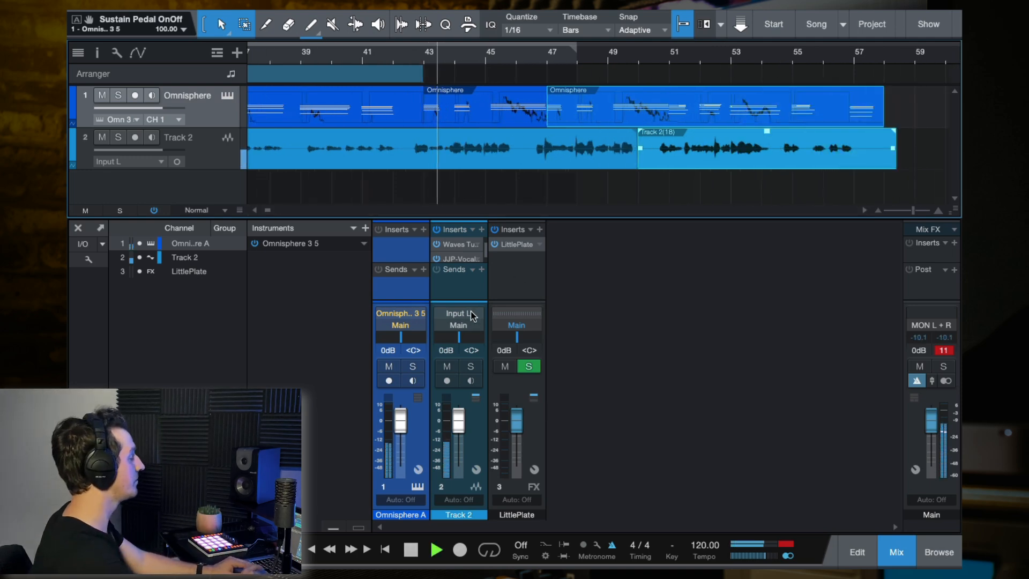
pyautogui.click(458, 244)
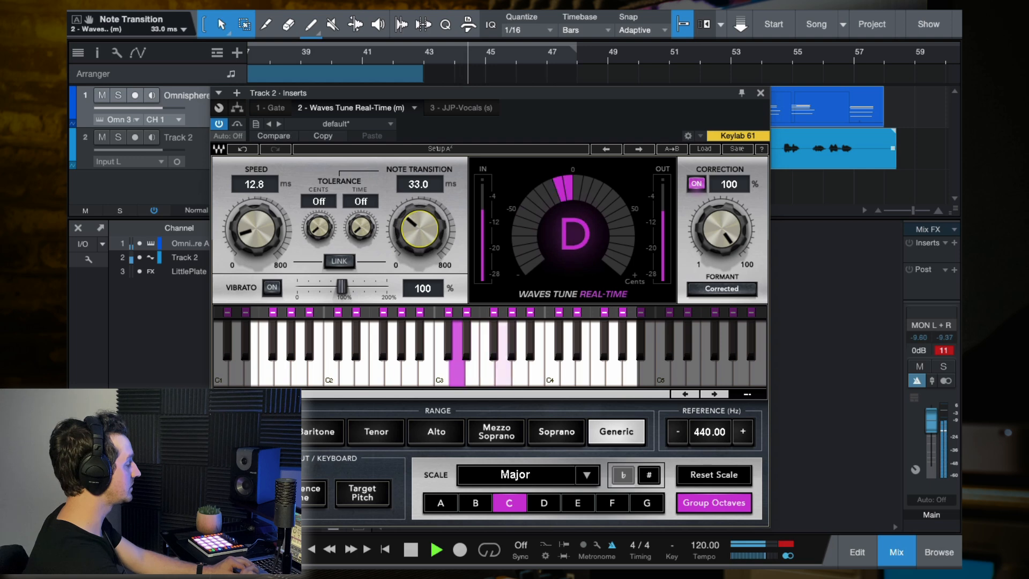
pyautogui.moveTo(420, 229); pyautogui.dragTo(420, 228)
pyautogui.moveTo(256, 228); pyautogui.dragTo(256, 232)
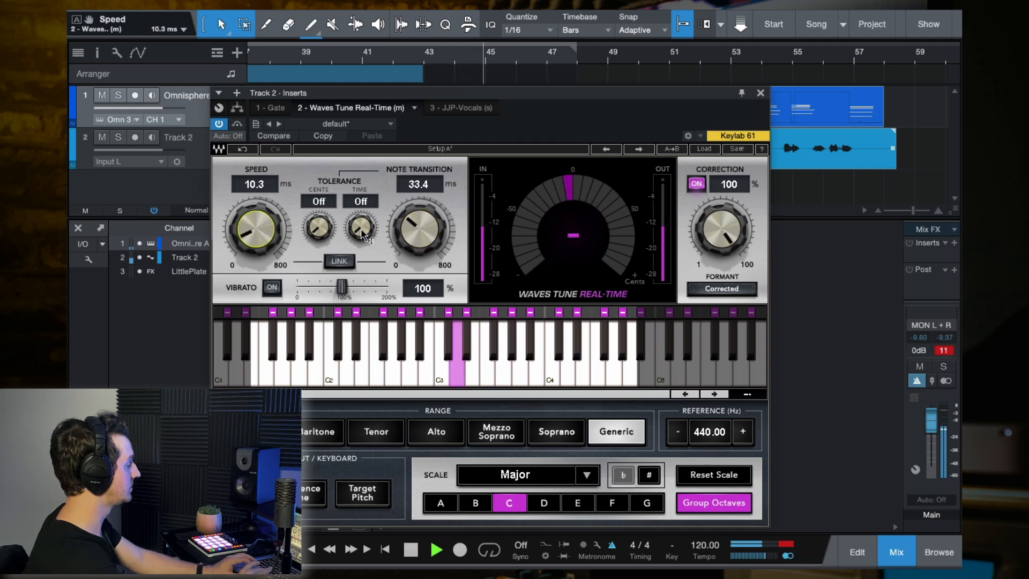
pyautogui.click(761, 93)
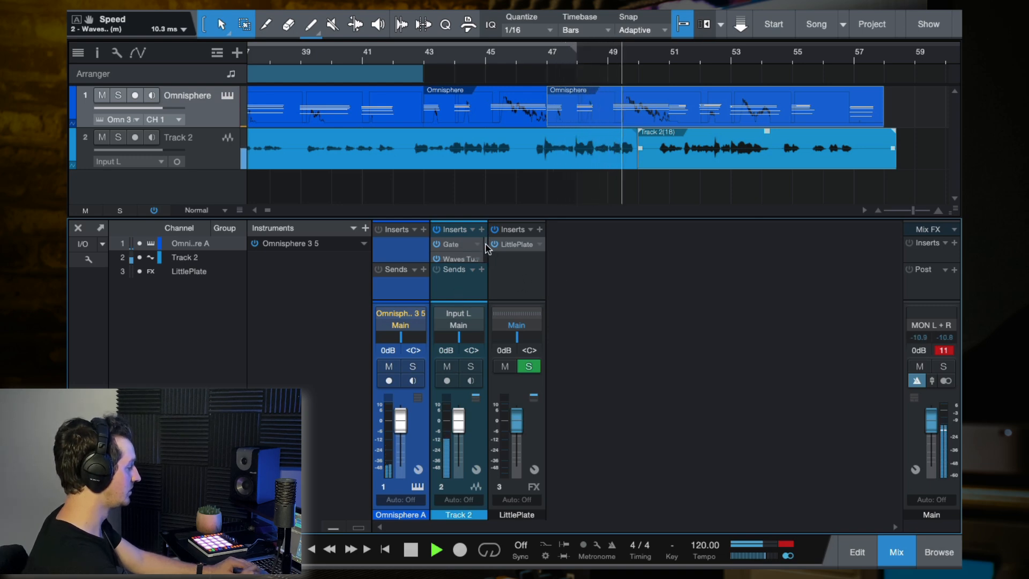
# - Trim the end of the last Omnisphere part back to about bar 55 and save the song
pyautogui.scroll(1, 487, 253)
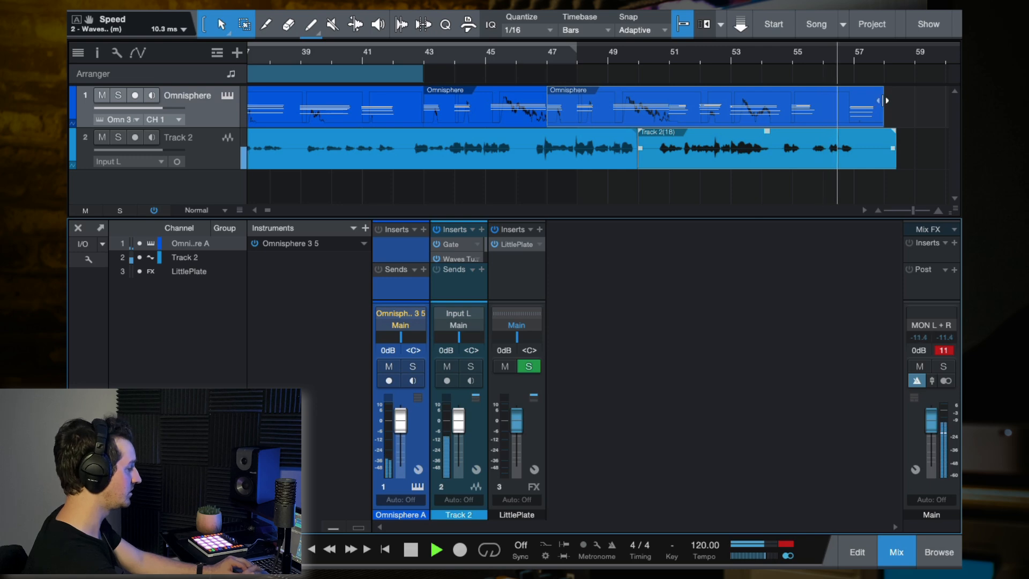
pyautogui.click(885, 100)
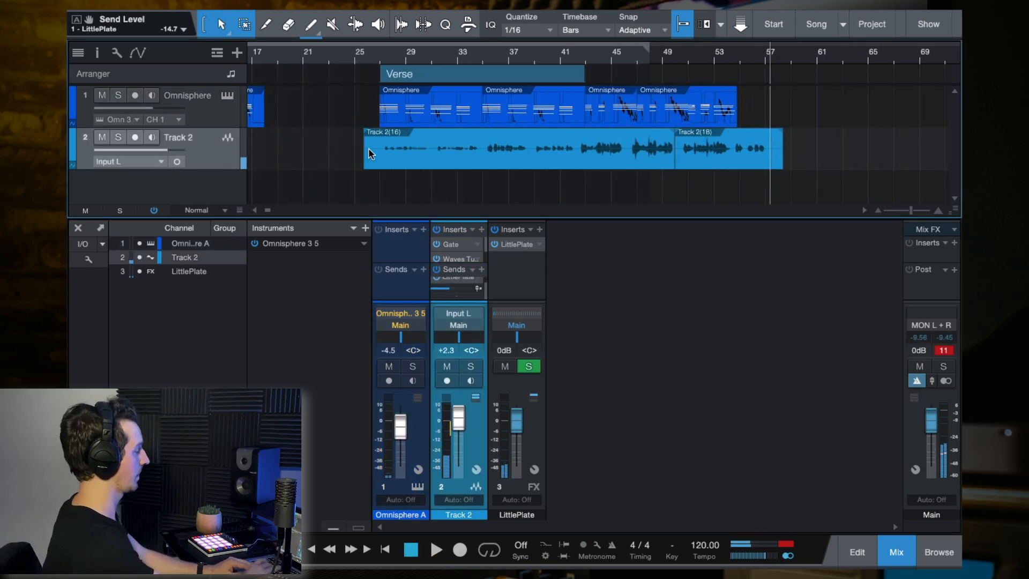
pyautogui.hotkey('ctrl', 's')
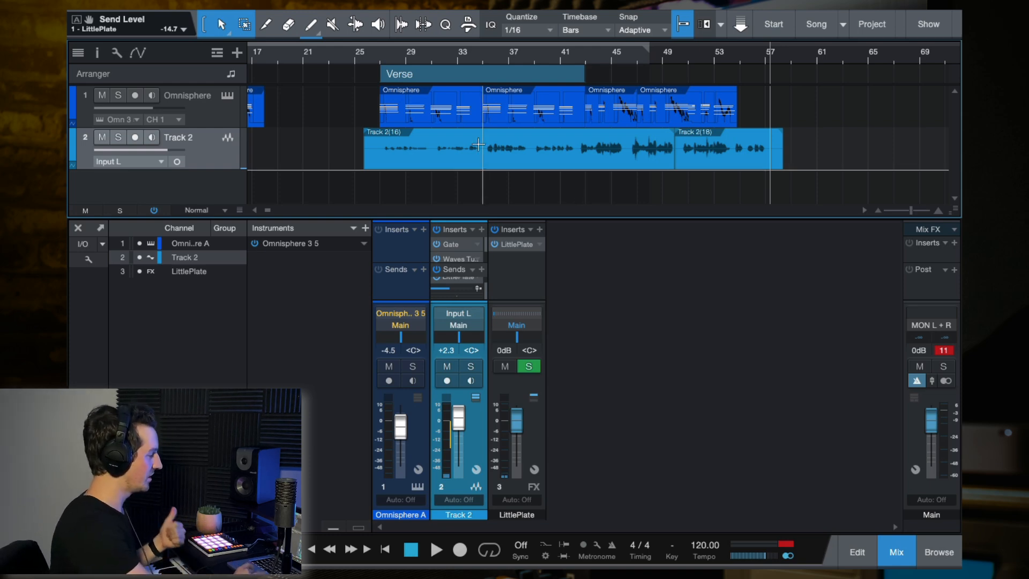
# - Hide the mixer and add the XLN Audio Addictive Keys instrument as a new track below Track 2
pyautogui.click(78, 230)
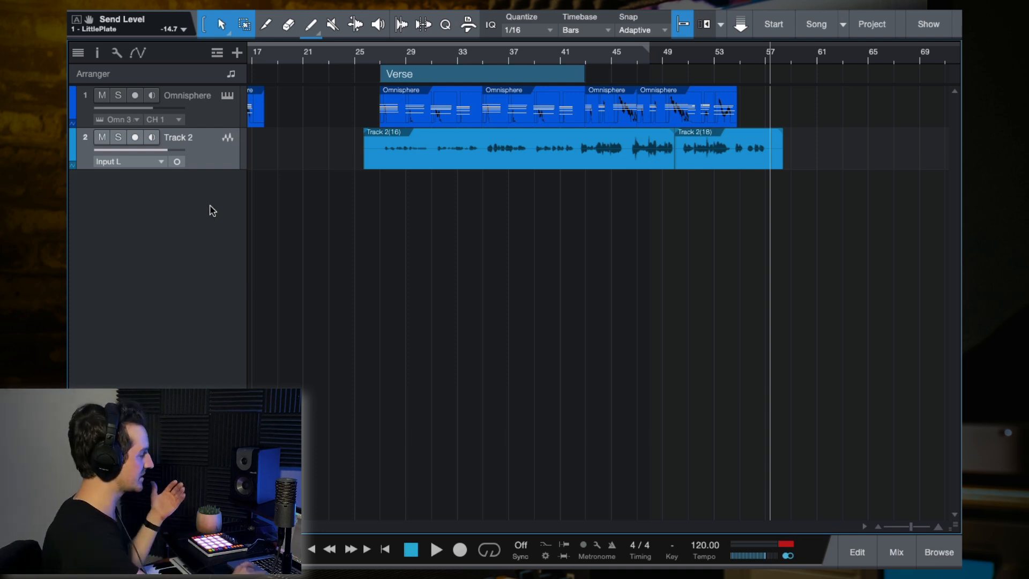
pyautogui.click(207, 123)
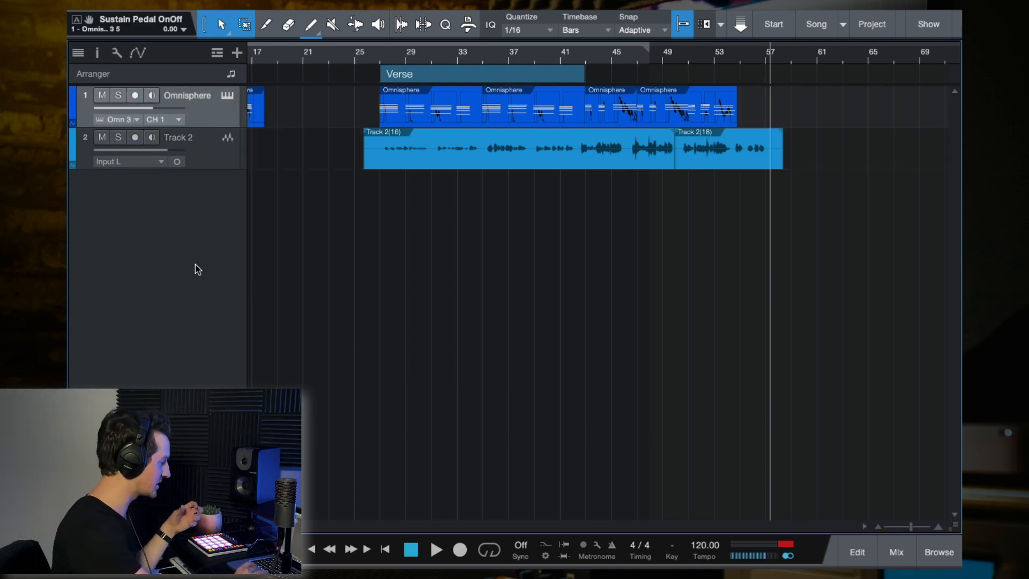
pyautogui.click(896, 552)
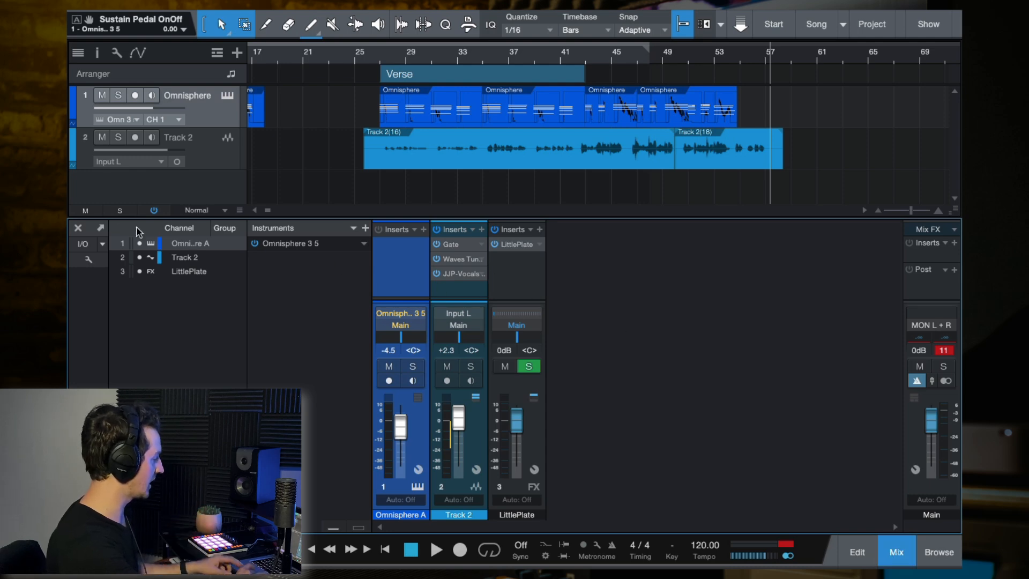
pyautogui.click(78, 227)
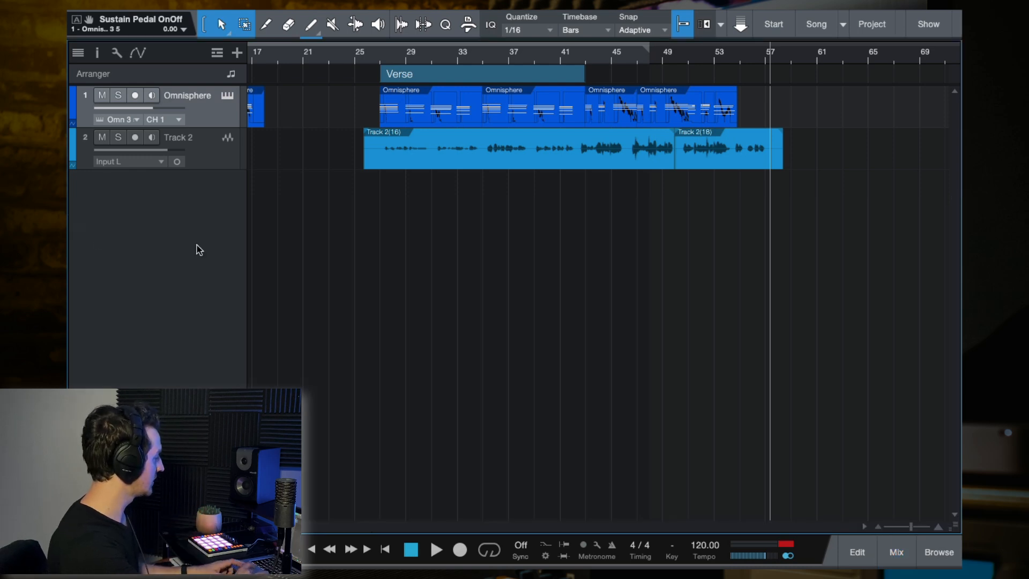
pyautogui.click(213, 164)
pyautogui.press('F5')
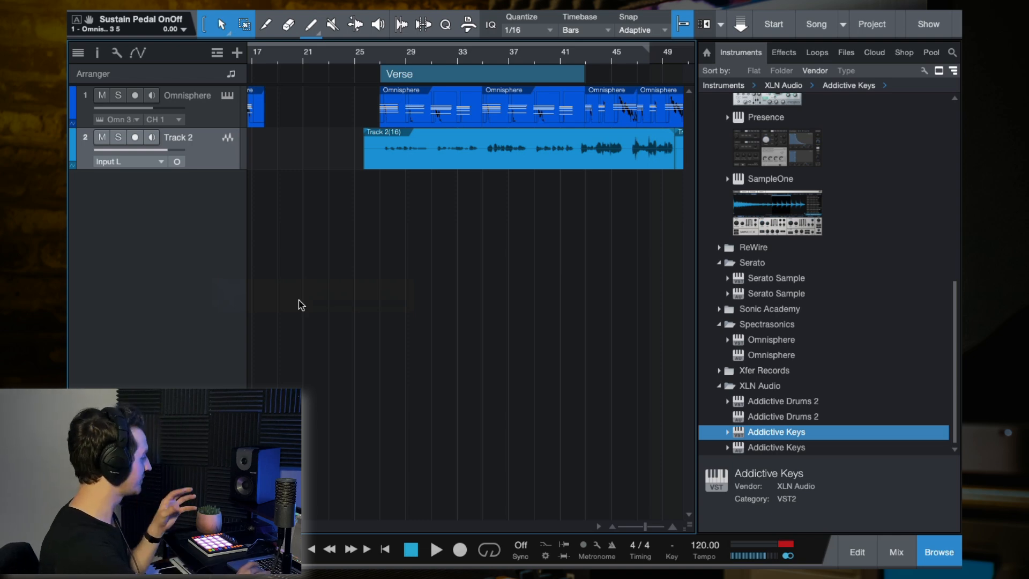
pyautogui.moveTo(298, 304); pyautogui.dragTo(298, 301)
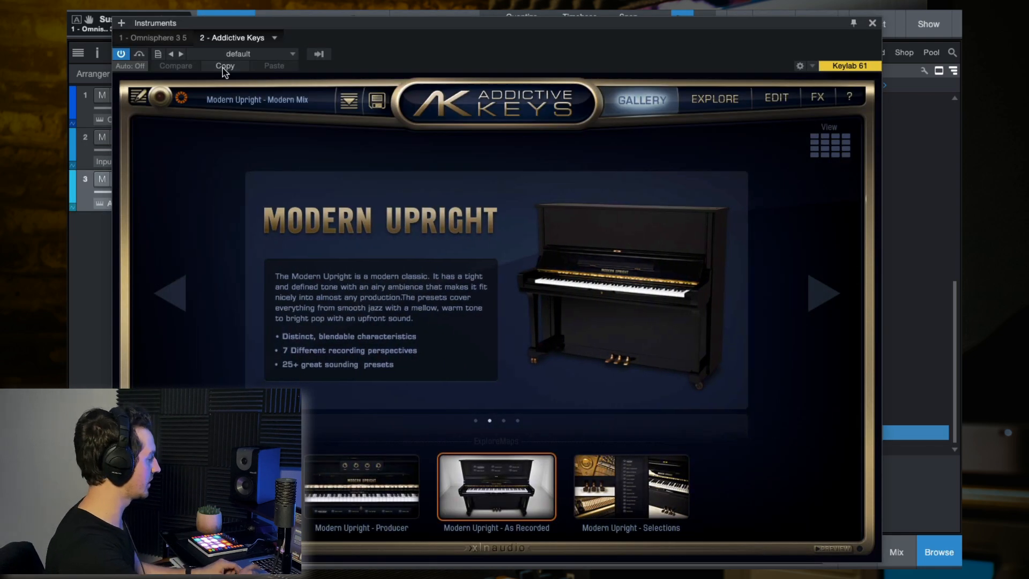
# - Load the Modern Upright - Time Flies preset in Addictive Keys and close the instrument window
pyautogui.click(256, 101)
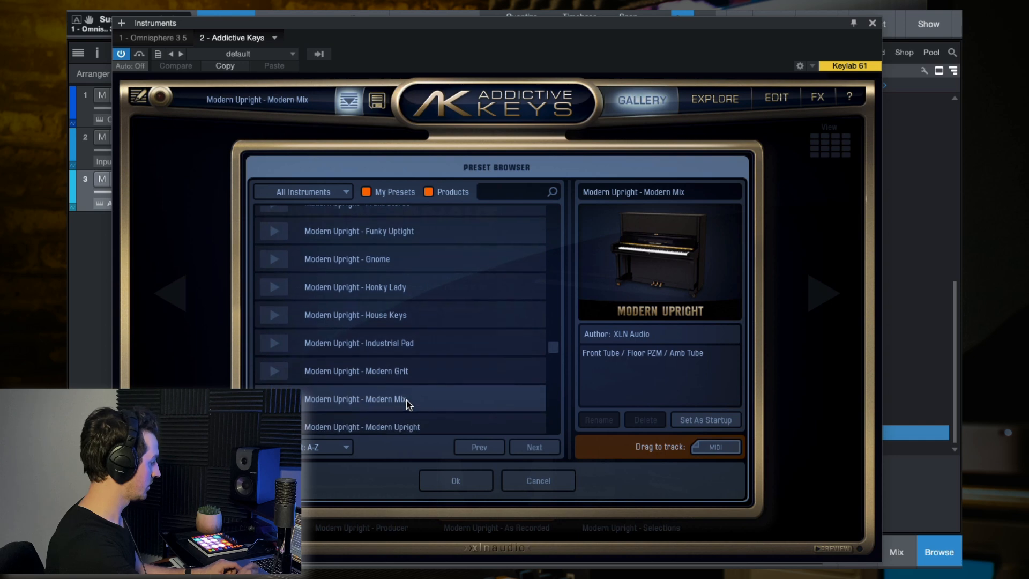
pyautogui.scroll(3, 410, 401)
pyautogui.scroll(5, 410, 405)
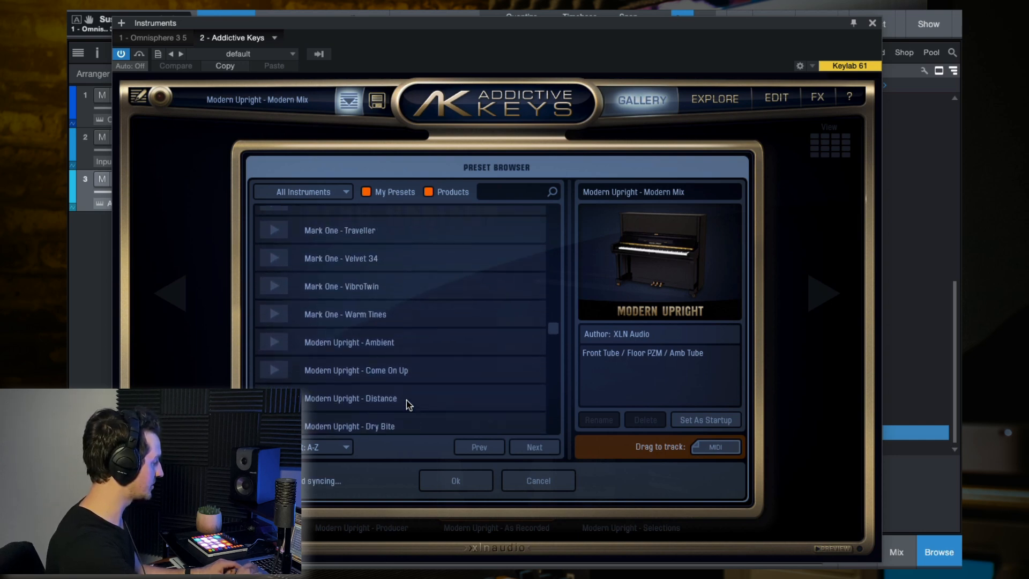
pyautogui.scroll(-10, 410, 405)
pyautogui.scroll(-5, 408, 404)
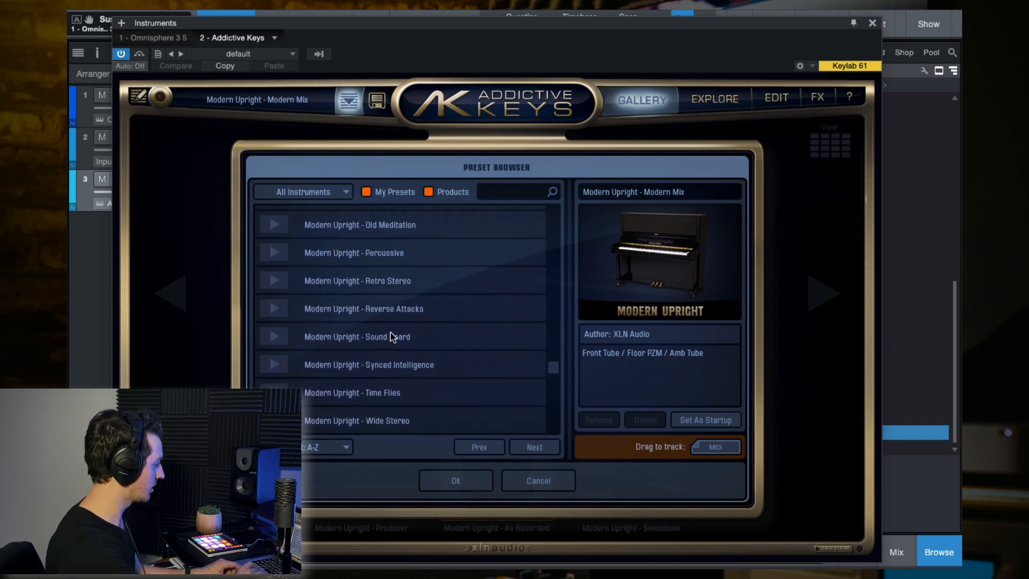
pyautogui.click(390, 394)
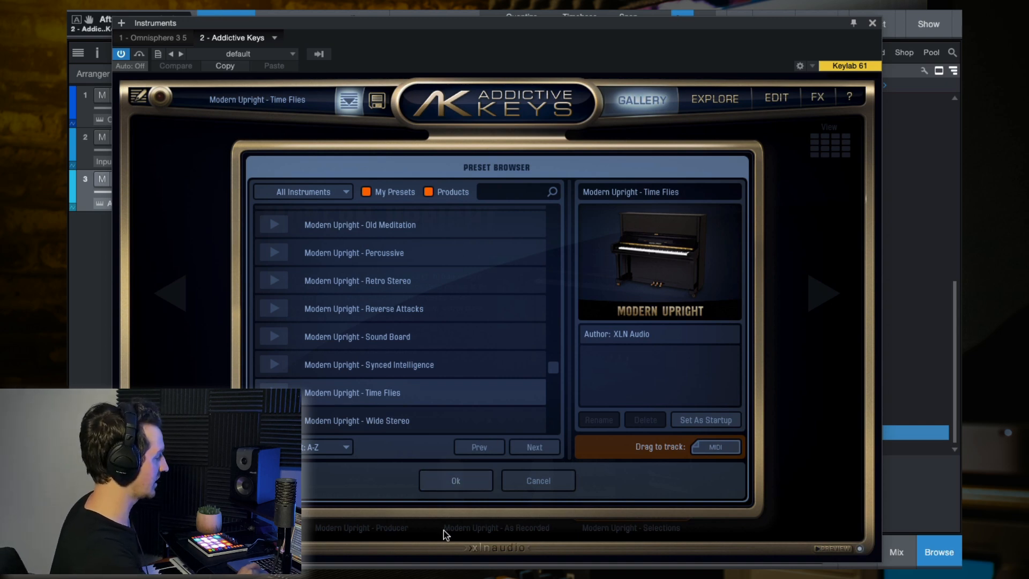
pyautogui.click(455, 480)
pyautogui.click(872, 23)
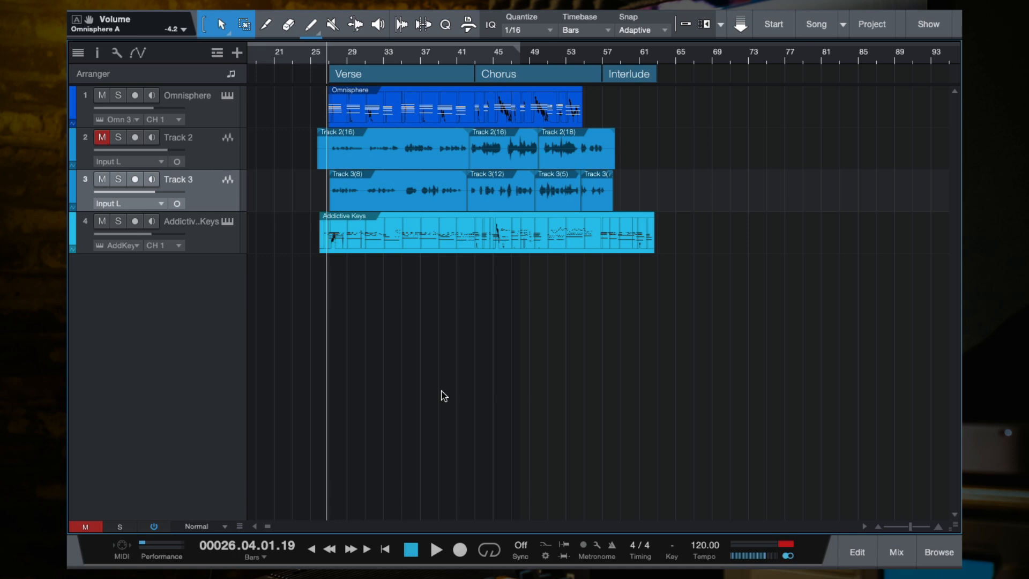
pyautogui.scroll(2, 401, 240)
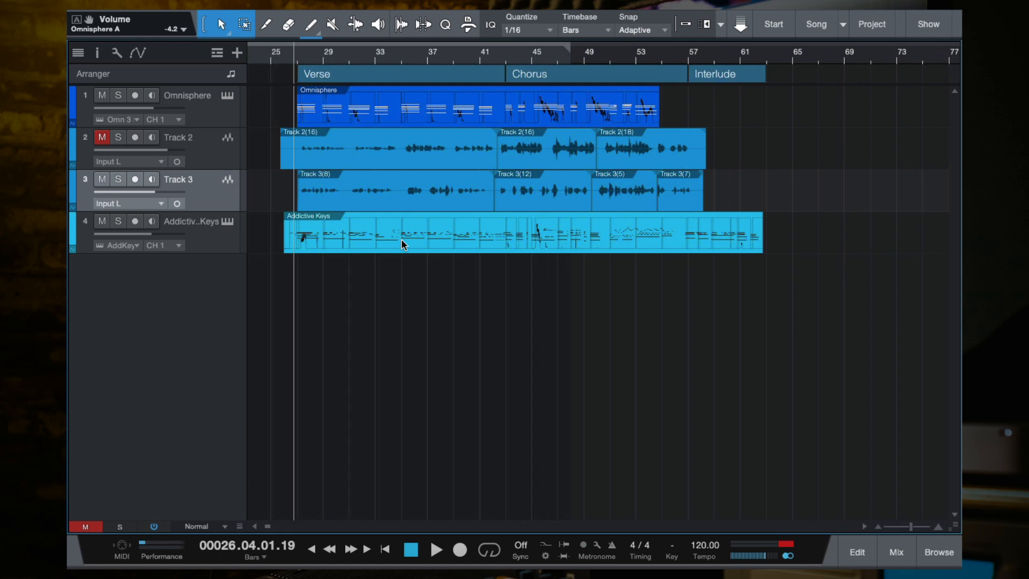
pyautogui.scroll(2, 383, 225)
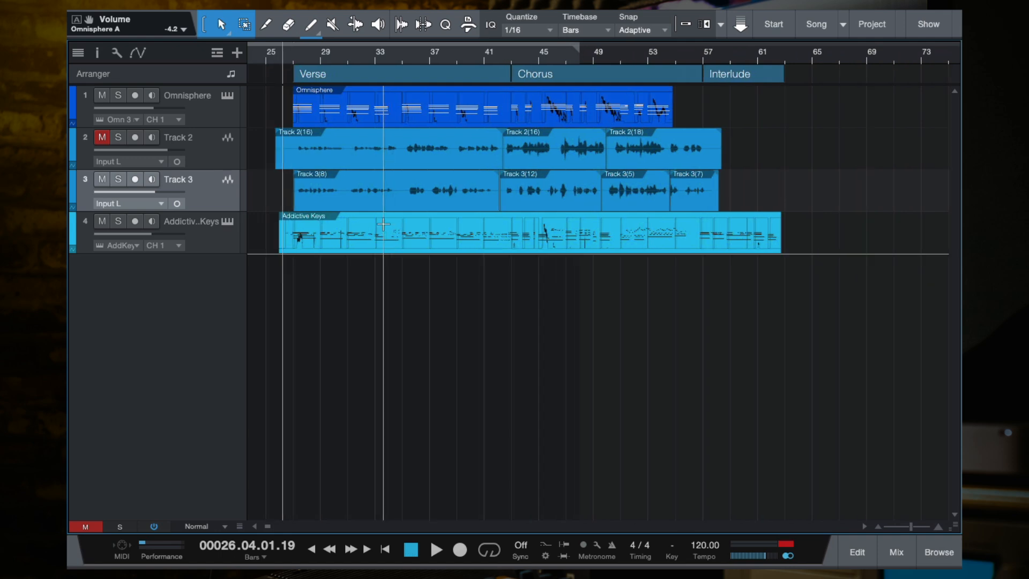
# - Play the song through the verse and chorus, raise Track 3's volume to +0.1 dB, and stop playback
pyautogui.hscroll(-2, 383, 225)
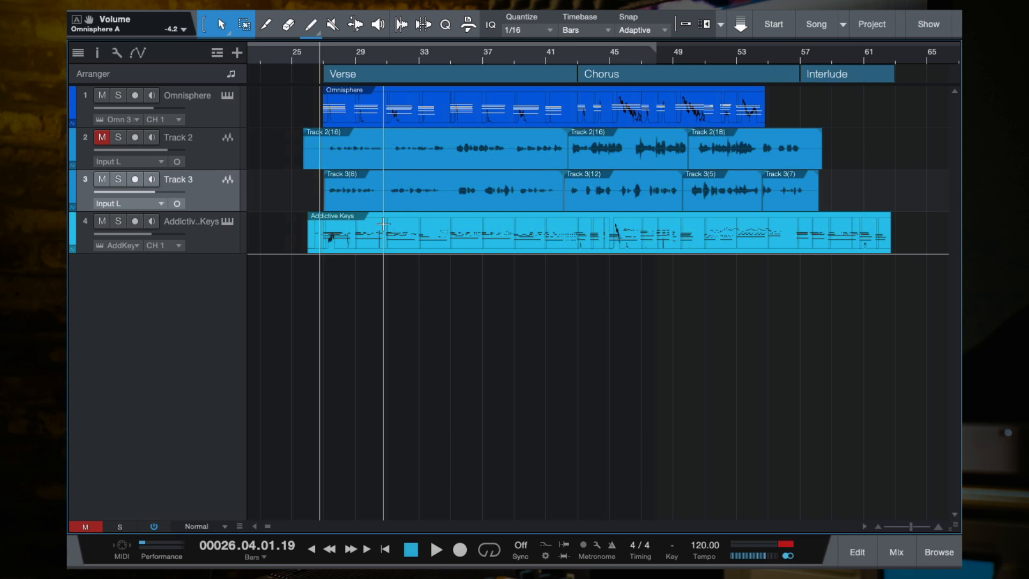
pyautogui.scroll(3, 372, 222)
pyautogui.scroll(-2, 372, 221)
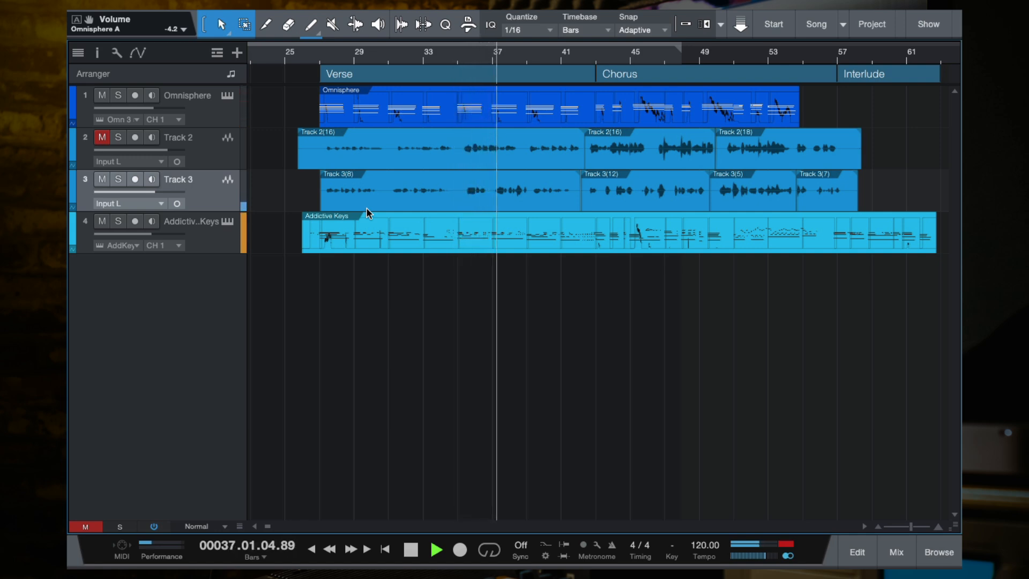
pyautogui.moveTo(166, 192); pyautogui.dragTo(175, 191)
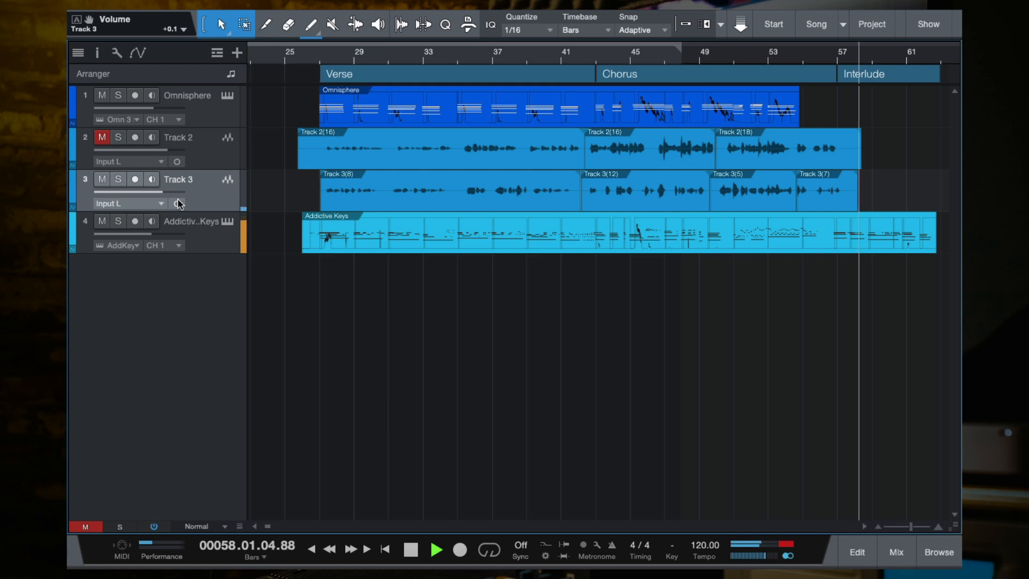
pyautogui.press('space')
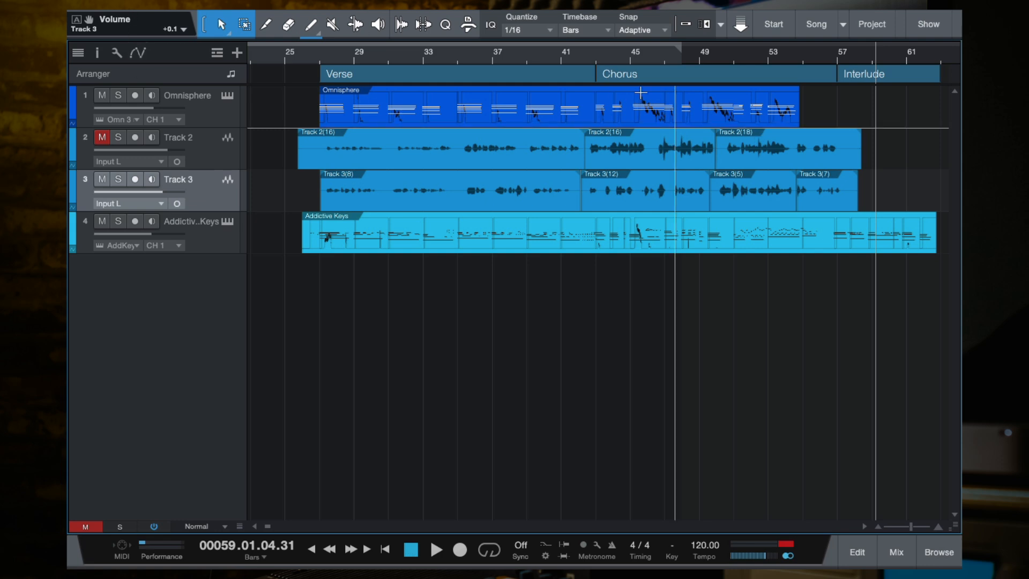
# - Play the chorus from about bar 43 and stop around bar 49
pyautogui.click(593, 57)
pyautogui.press('space')
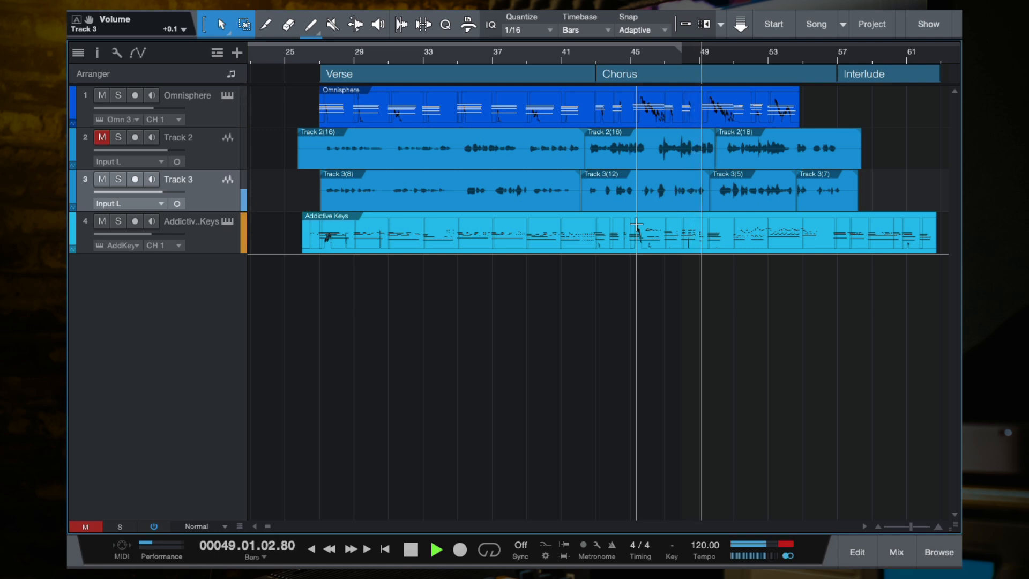
pyautogui.press('space')
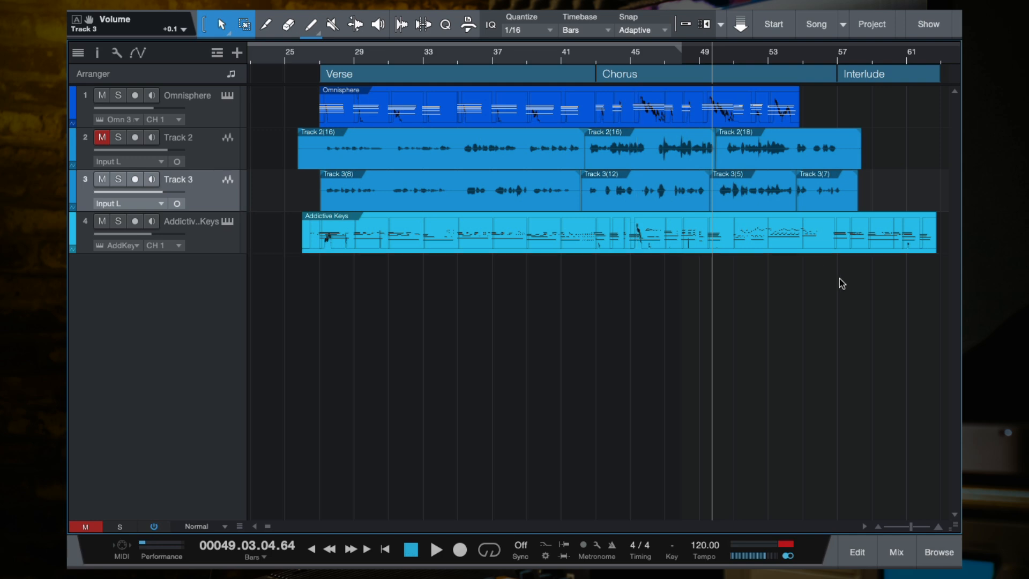
# - Play the verse from bar 27 while toggling the mutes on Track 2 and Track 3 to compare the two vocals
pyautogui.scroll(-2, 571, 238)
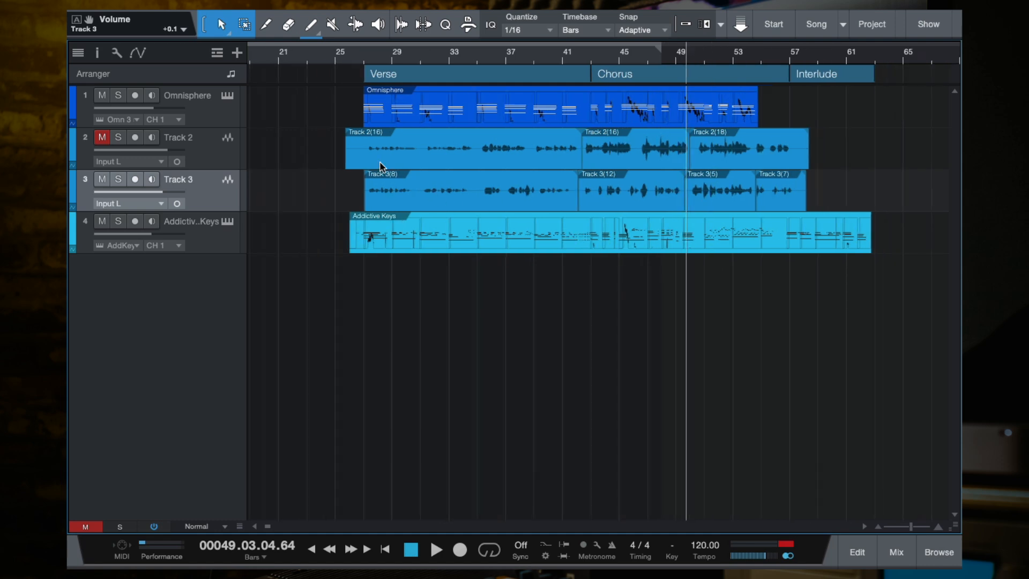
pyautogui.click(365, 60)
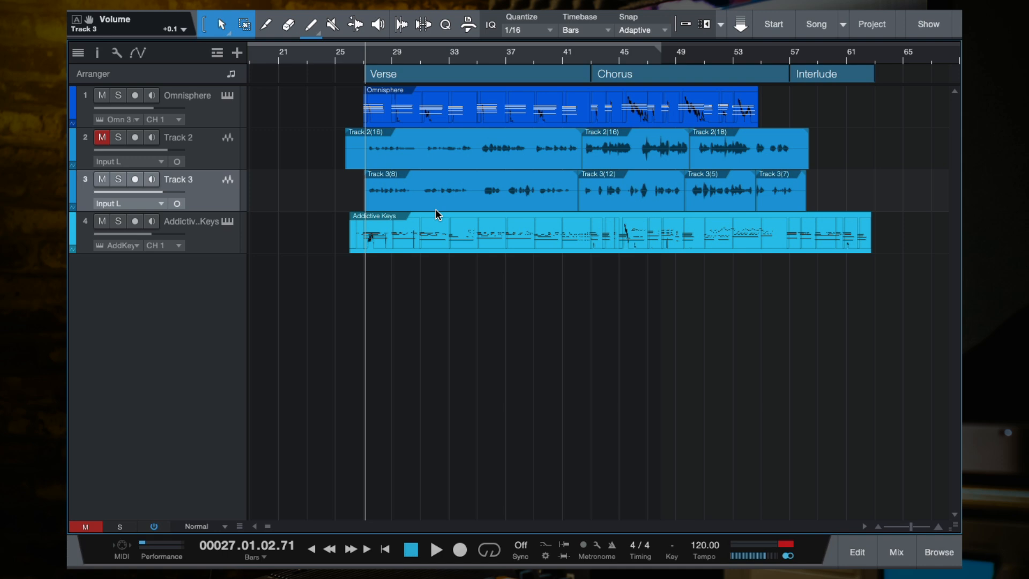
pyautogui.press('space')
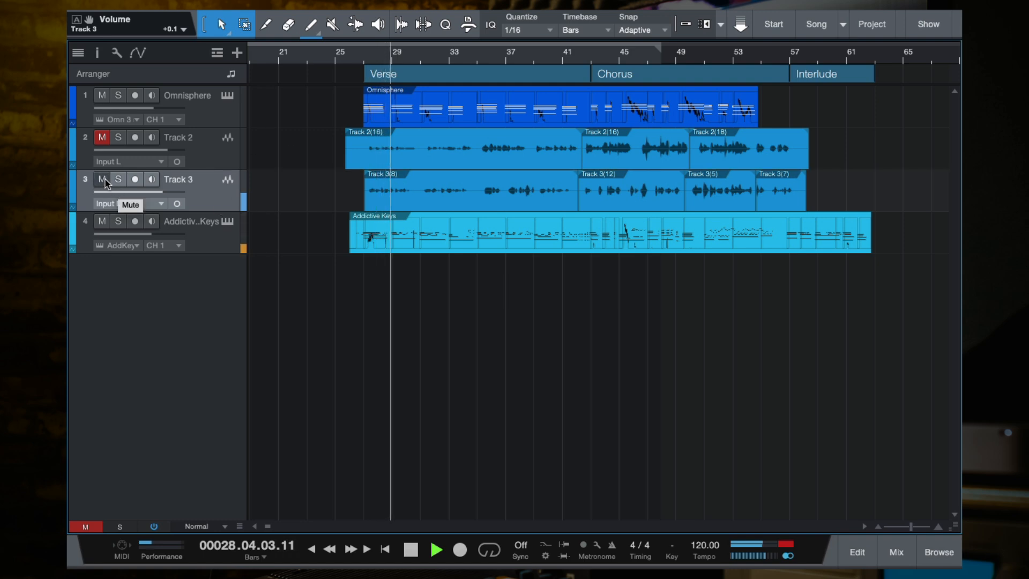
pyautogui.press('space')
pyautogui.click(103, 138)
pyautogui.press('space')
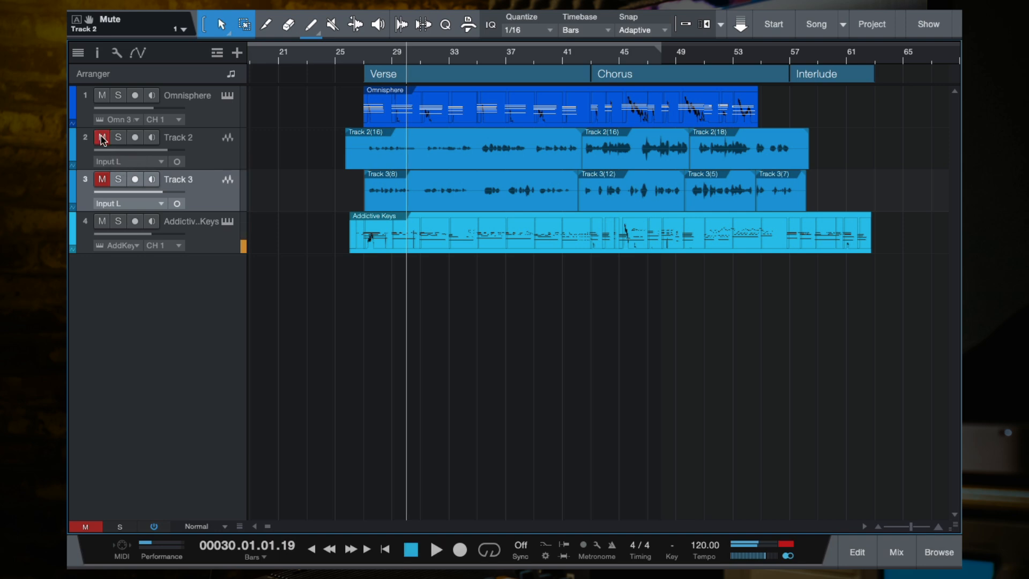
pyautogui.click(102, 180)
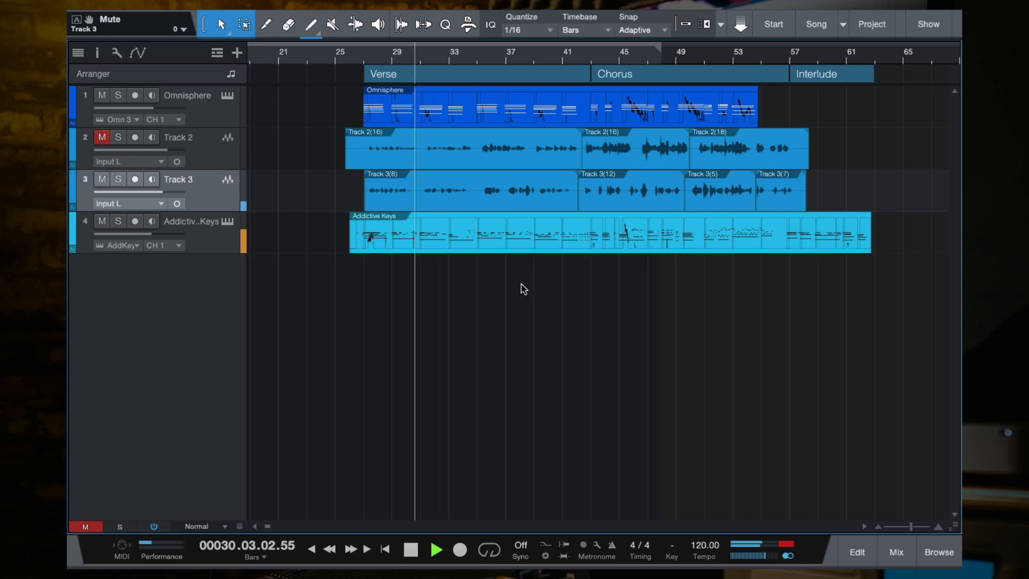
# - Play from bar 35 through the end of the verse into the chorus, following the playhead, and stop around bar 49
pyautogui.scroll(1, 523, 289)
pyautogui.hscroll(1, 499, 289)
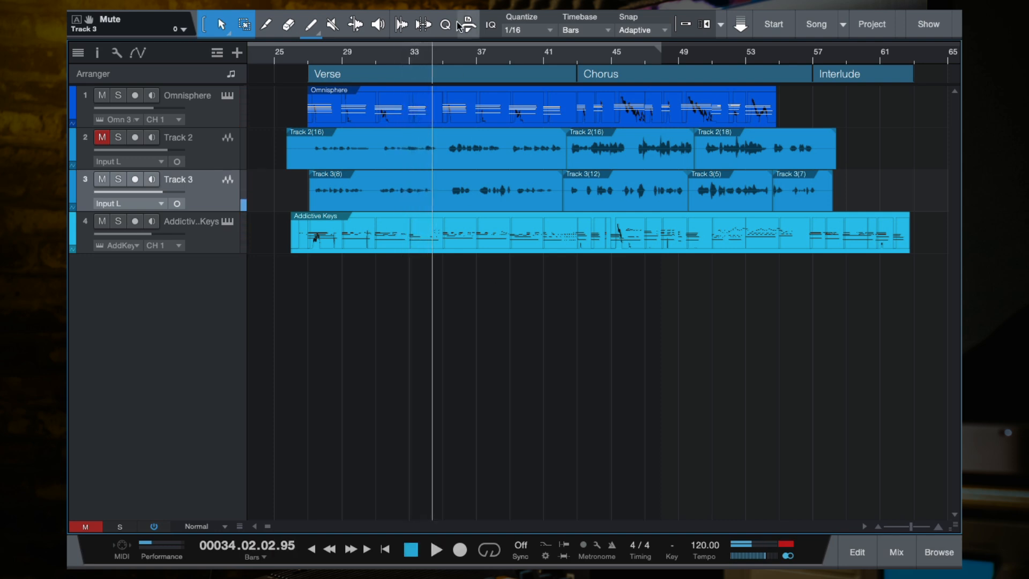
pyautogui.click(443, 57)
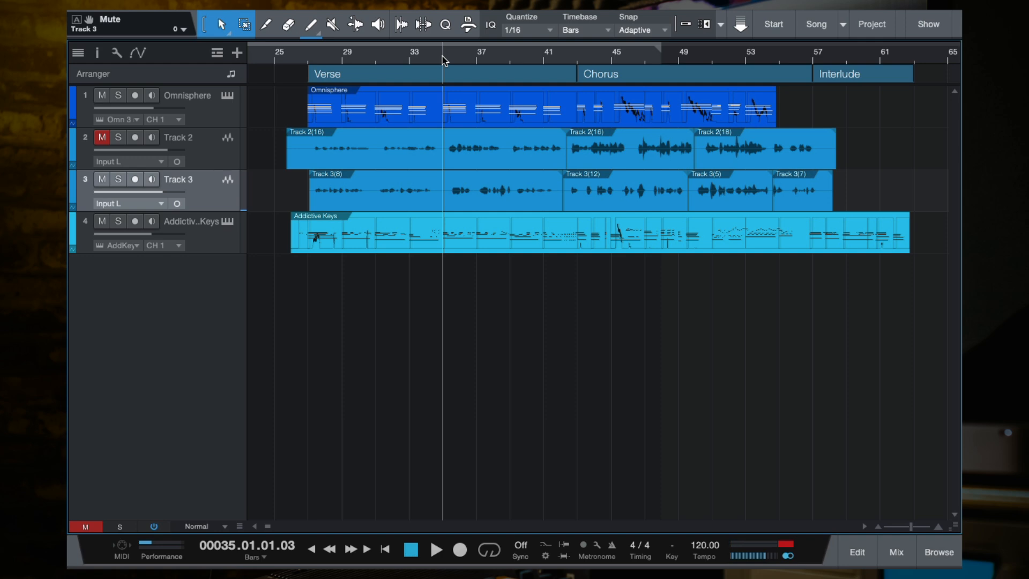
pyautogui.press('space')
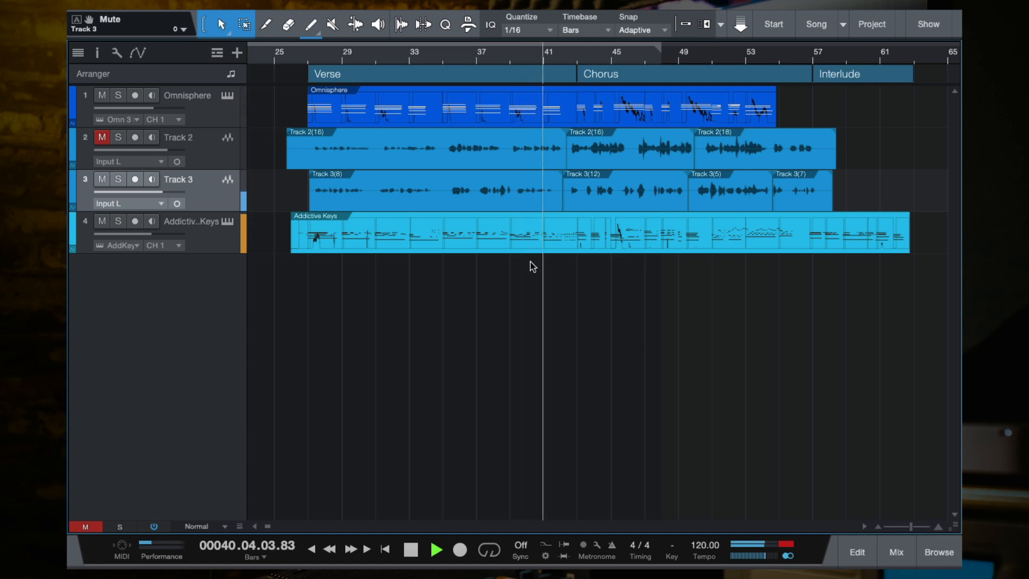
pyautogui.hscroll(3, 536, 262)
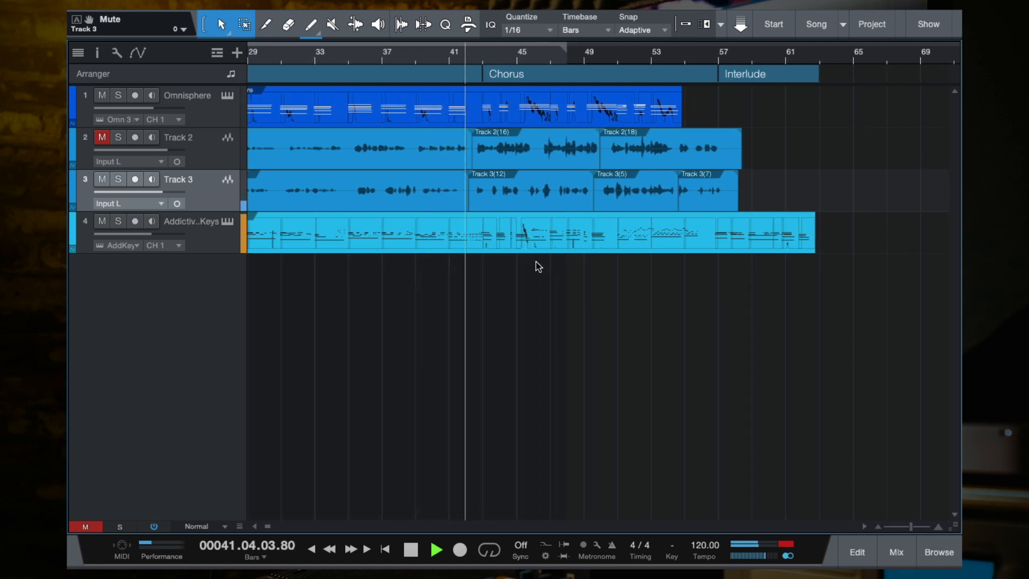
pyautogui.scroll(4, 536, 261)
pyautogui.hscroll(1, 536, 261)
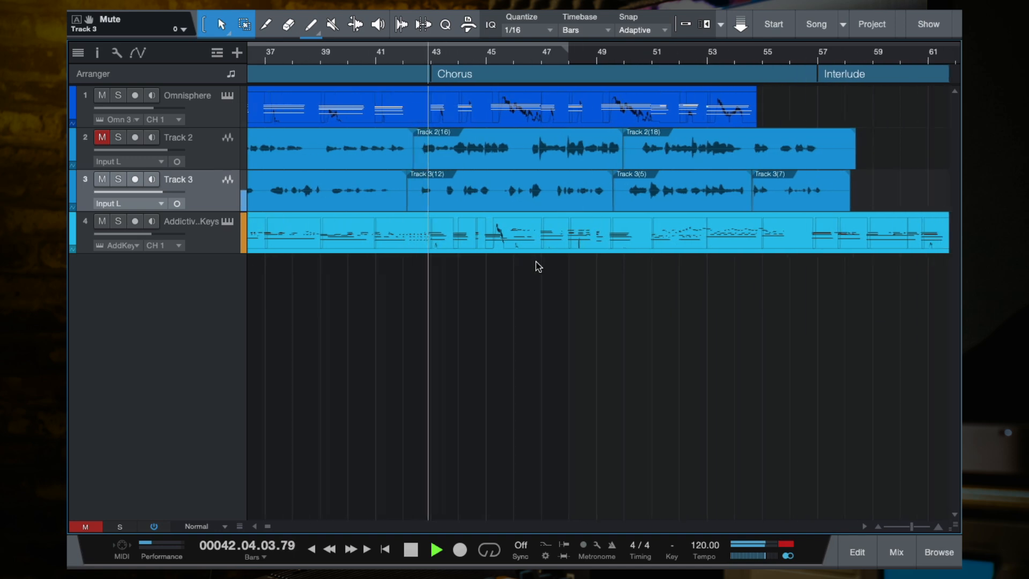
pyautogui.hscroll(1, 538, 266)
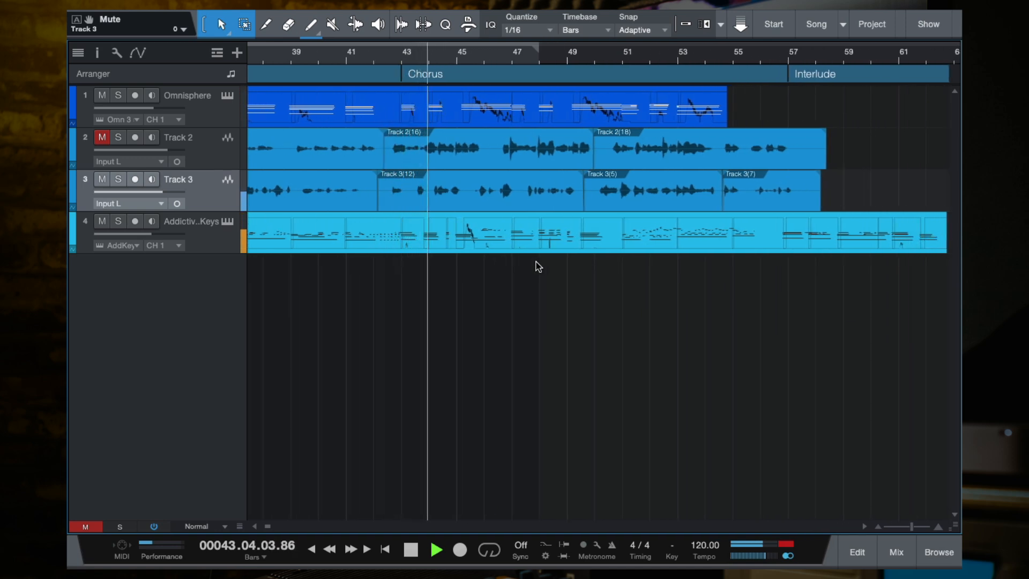
pyautogui.scroll(-4, 538, 266)
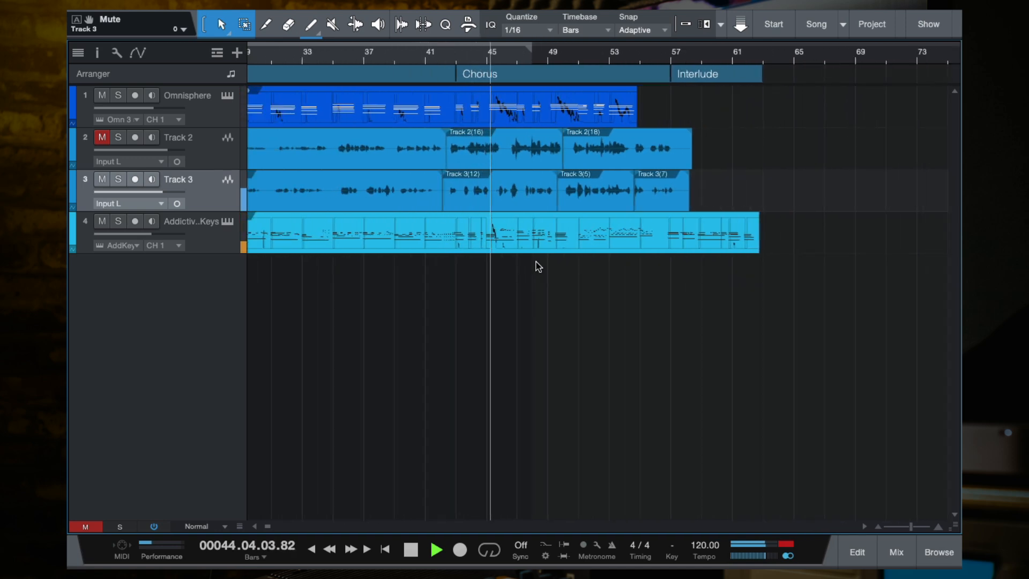
pyautogui.scroll(-1, 538, 267)
pyautogui.scroll(1, 538, 266)
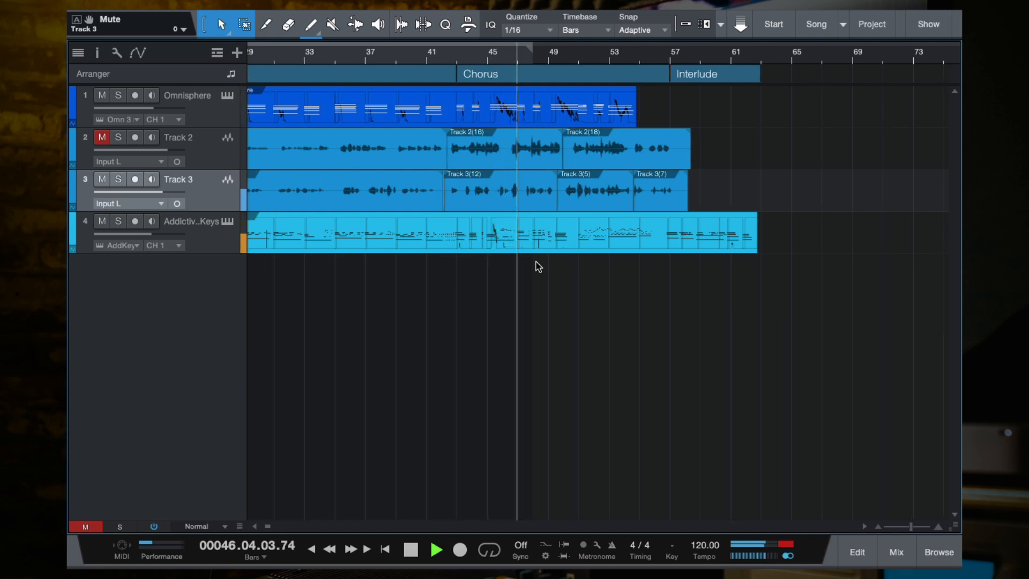
pyautogui.scroll(3, 538, 266)
pyautogui.hscroll(2, 538, 266)
pyautogui.scroll(-2, 538, 266)
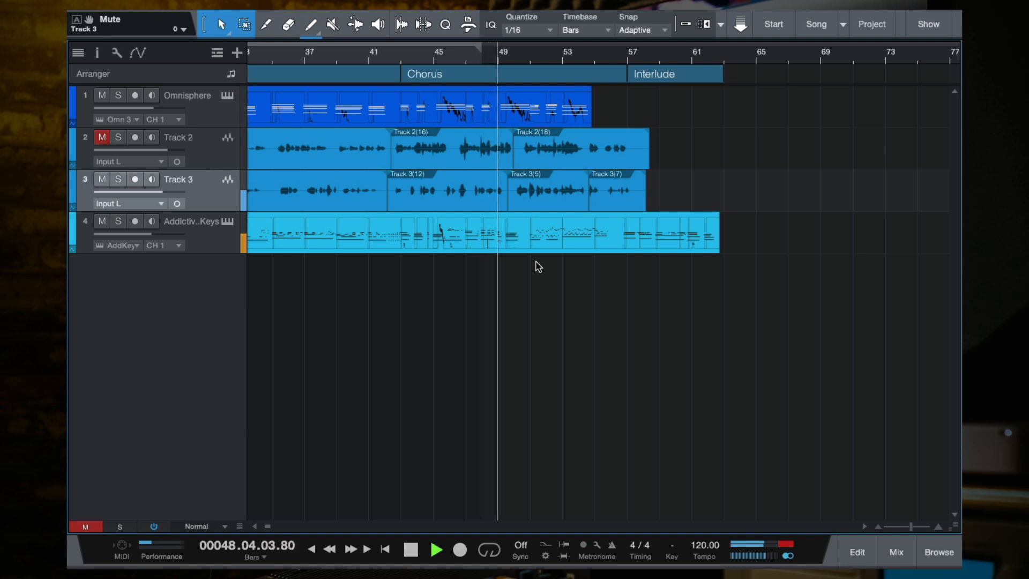
pyautogui.press('space')
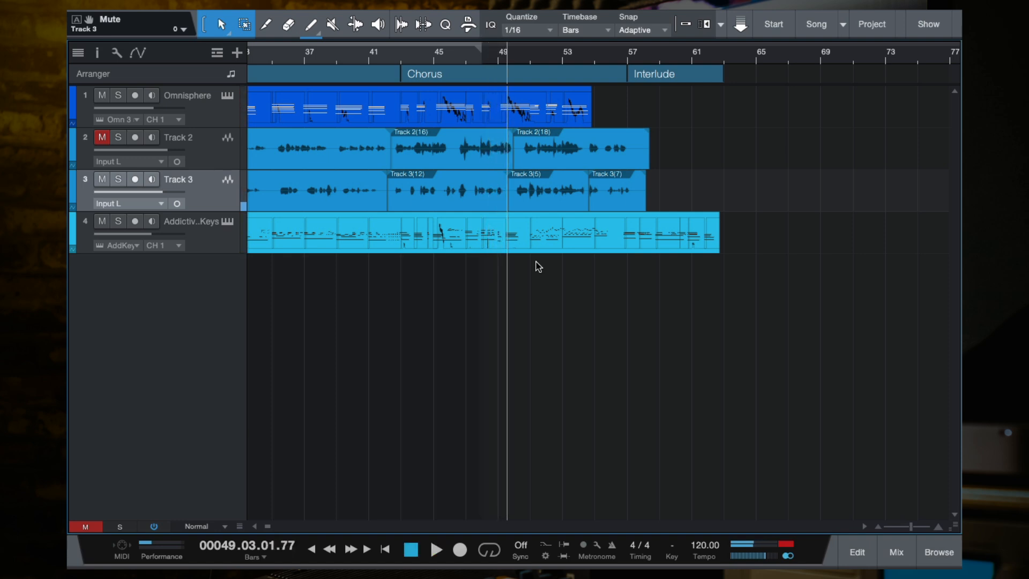